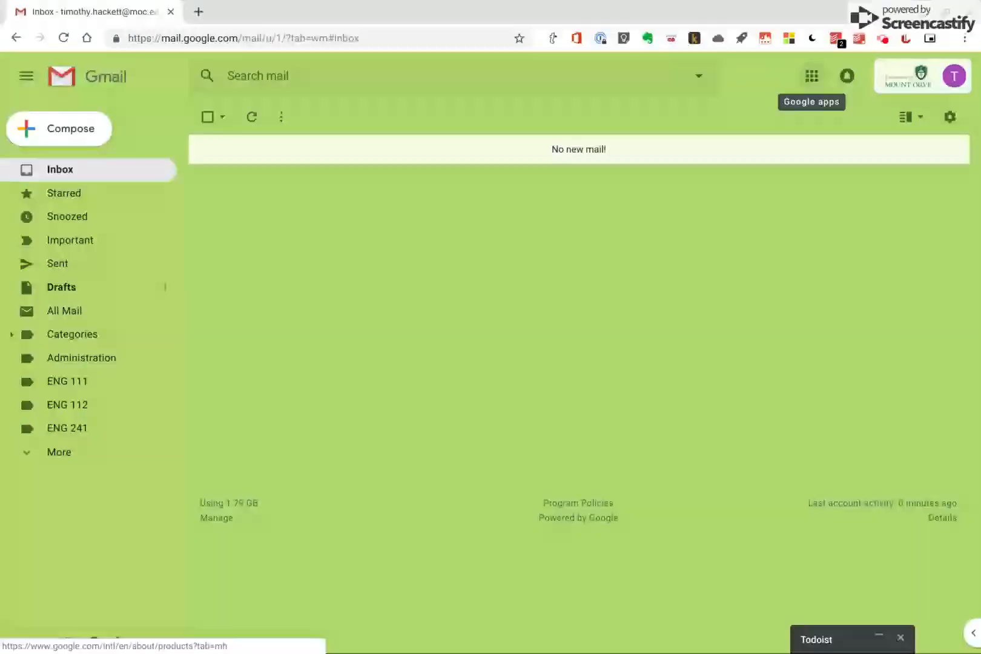
# Create a new blank document in Google Docs from the Google apps launcher
pyautogui.click(811, 78)
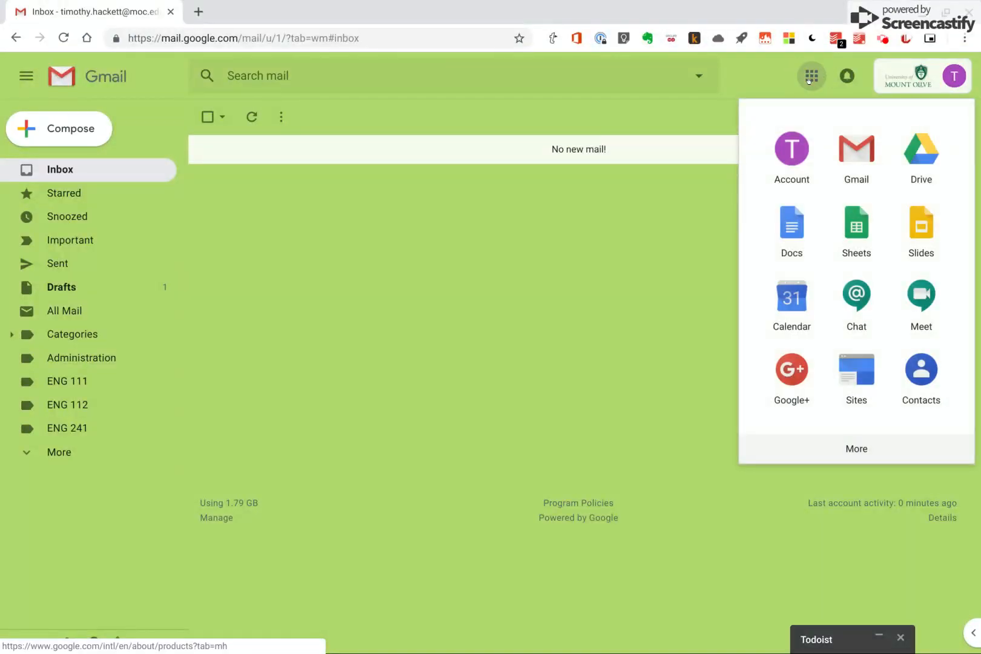
pyautogui.click(787, 229)
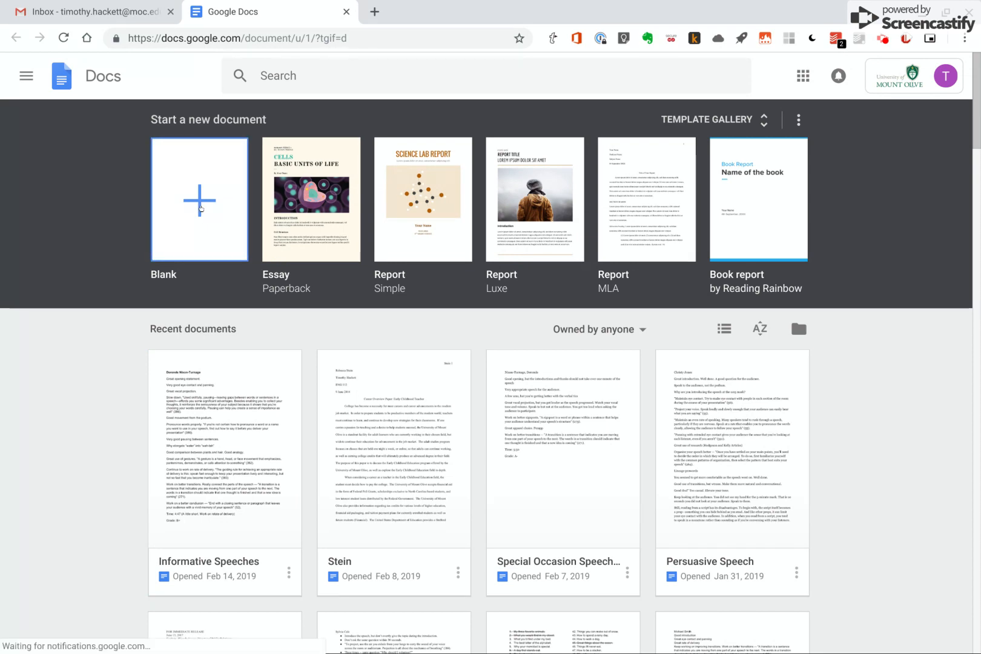
pyautogui.click(194, 202)
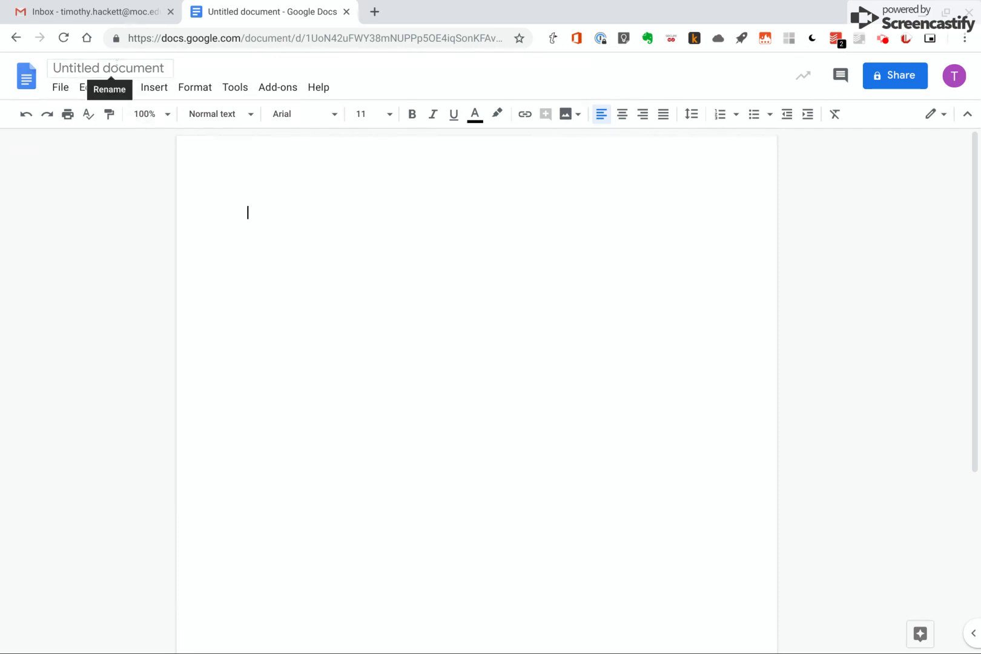
# Rename the untitled document as Visual Analysis
pyautogui.click(117, 65)
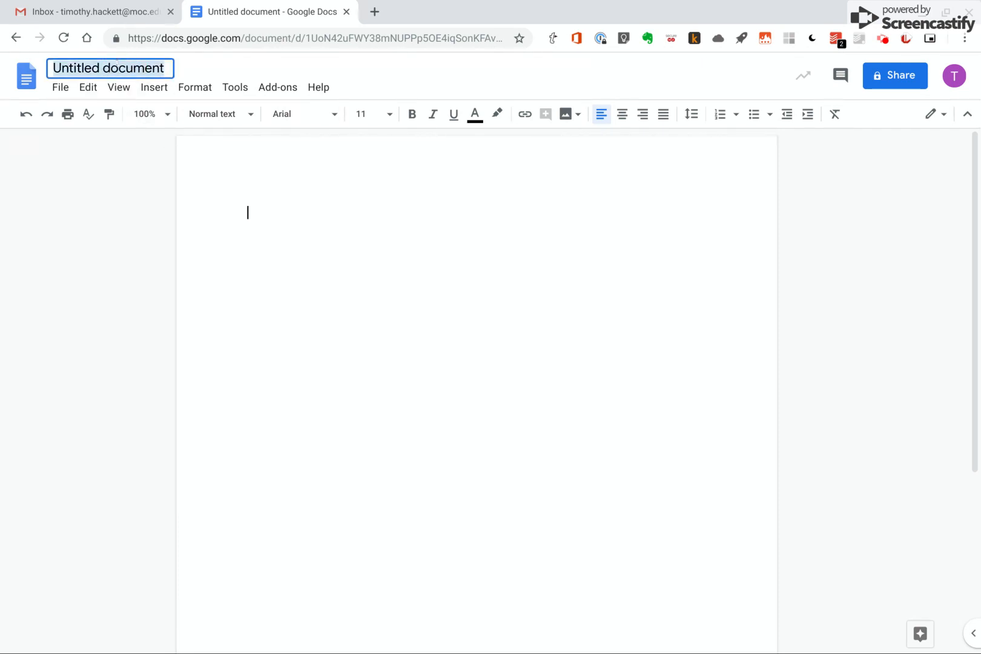
pyautogui.write('Visual Analysis')
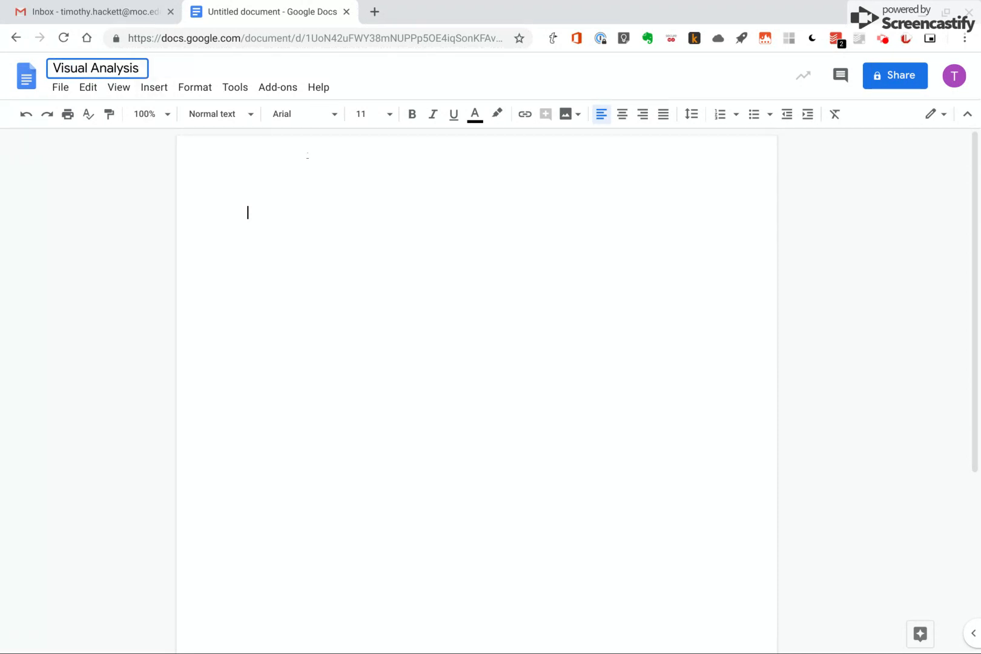
pyautogui.click(408, 266)
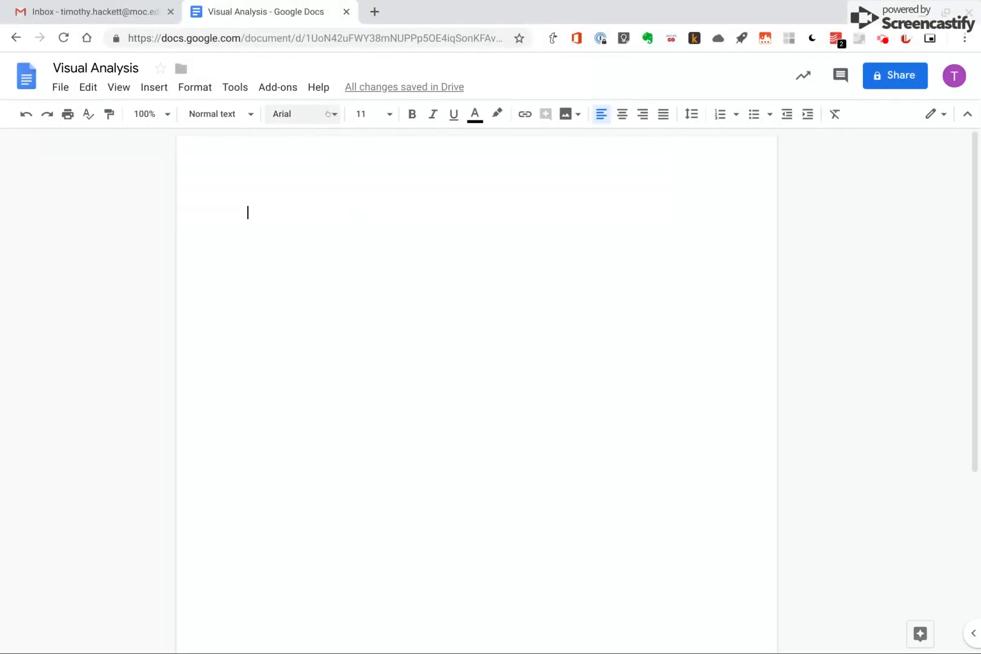
# Set the text formatting to Times New Roman, size 12, with double line spacing
pyautogui.click(303, 114)
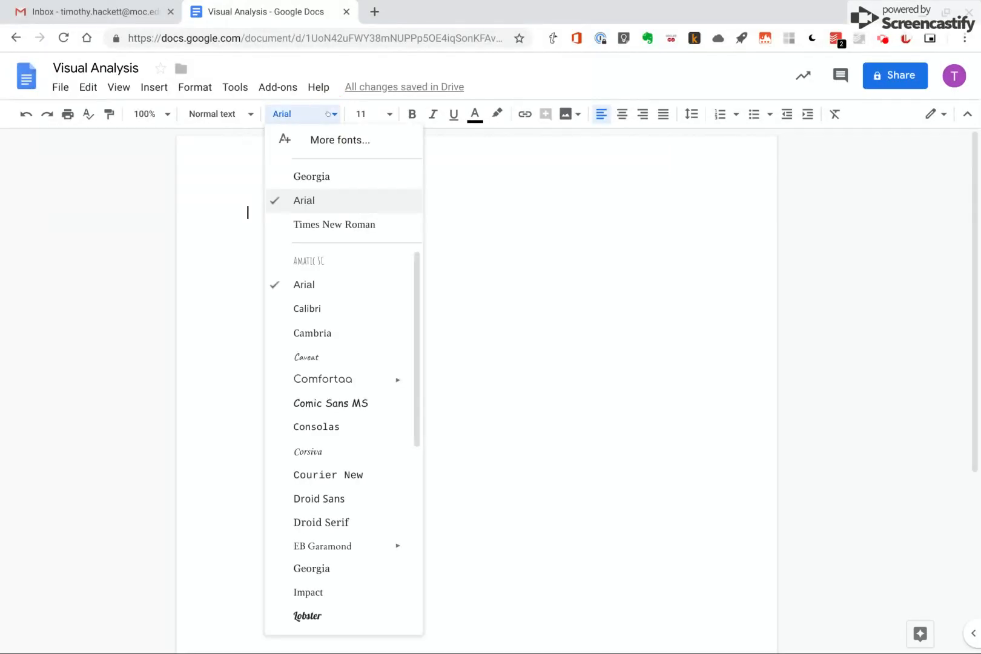
pyautogui.click(314, 225)
pyautogui.click(384, 115)
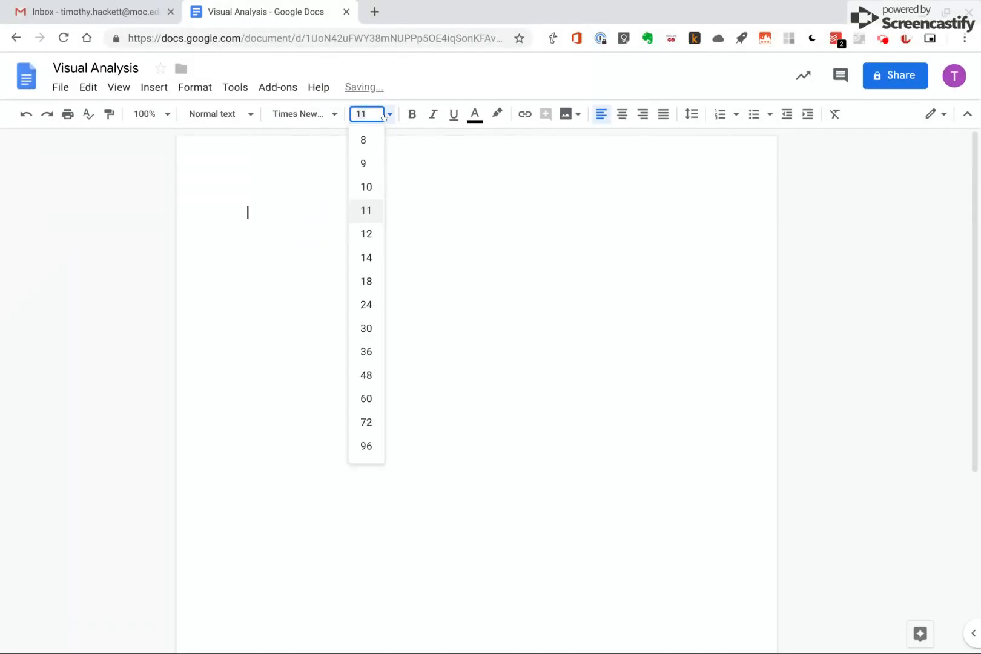
pyautogui.click(370, 233)
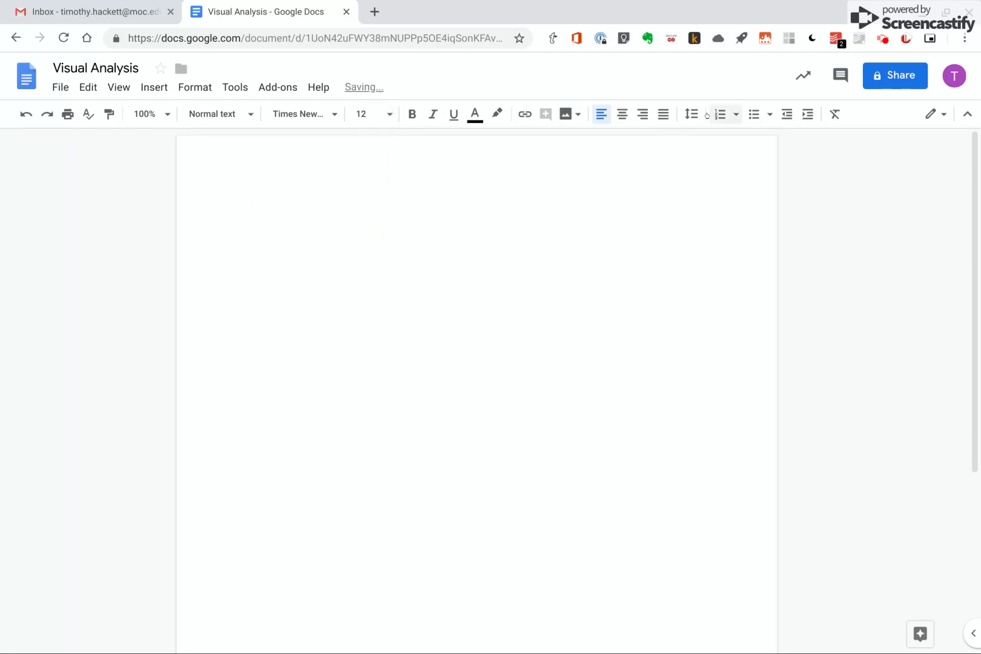
pyautogui.click(691, 114)
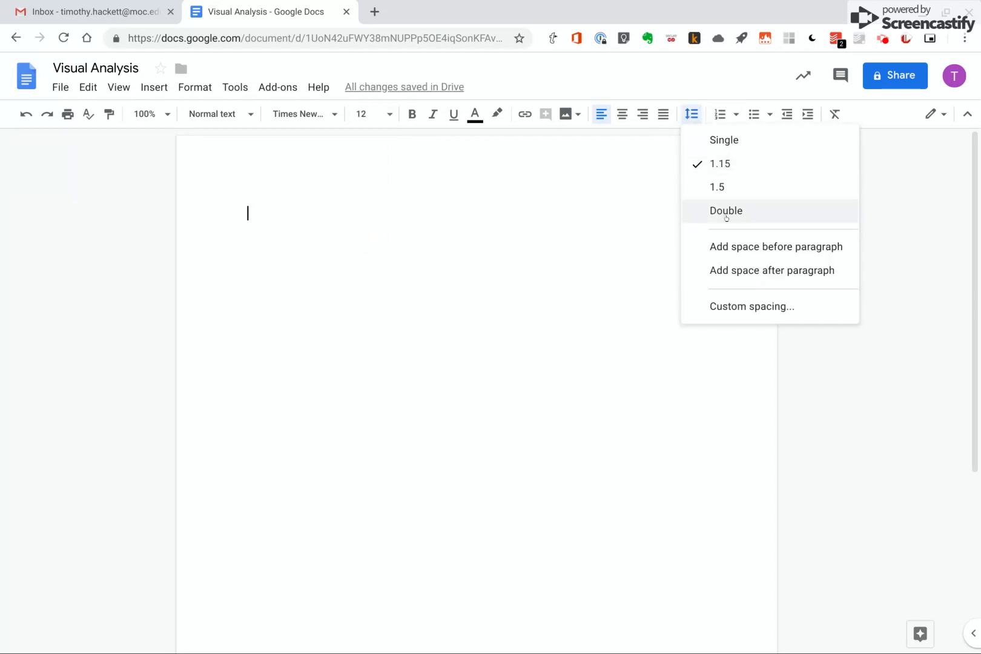
pyautogui.click(725, 213)
# Type the heading lines: Name, then the student's full name on the next line
pyautogui.write('Timm')
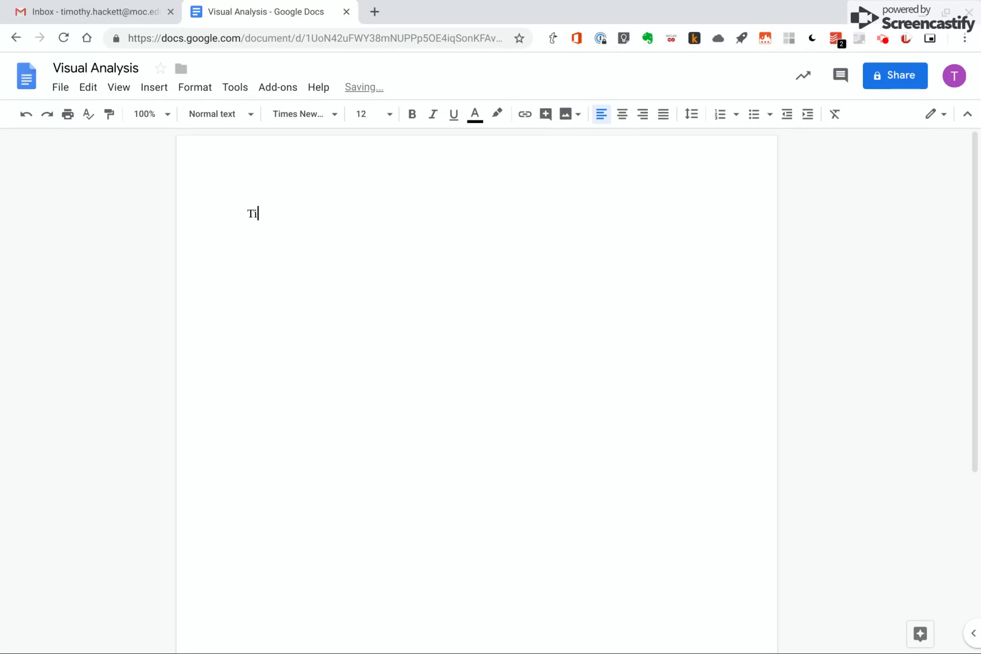
pyautogui.press('BackSpace')
pyautogui.press('BackSpace')
pyautogui.press('BackSpace')
pyautogui.press('BackSpace')
pyautogui.write('Name')
pyautogui.press('Return')
pyautogui.press('Return')
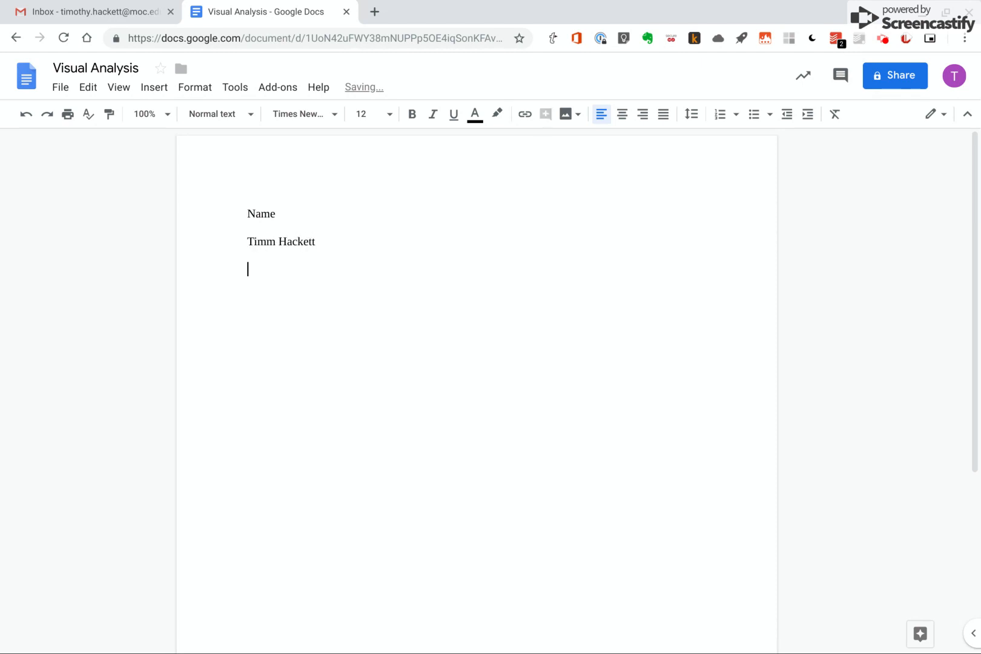
# Add the heading lines ENG 111 and Feb. 24, 2019, ending with a new line
pyautogui.write('ENG 111')
pyautogui.press('Return')
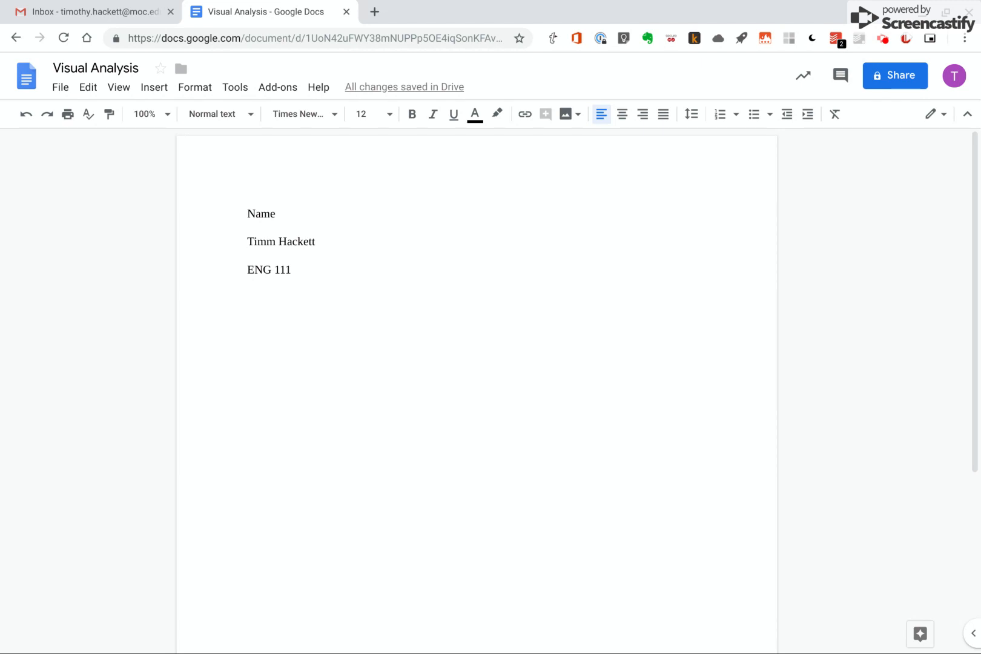
pyautogui.write('Feb. 24')
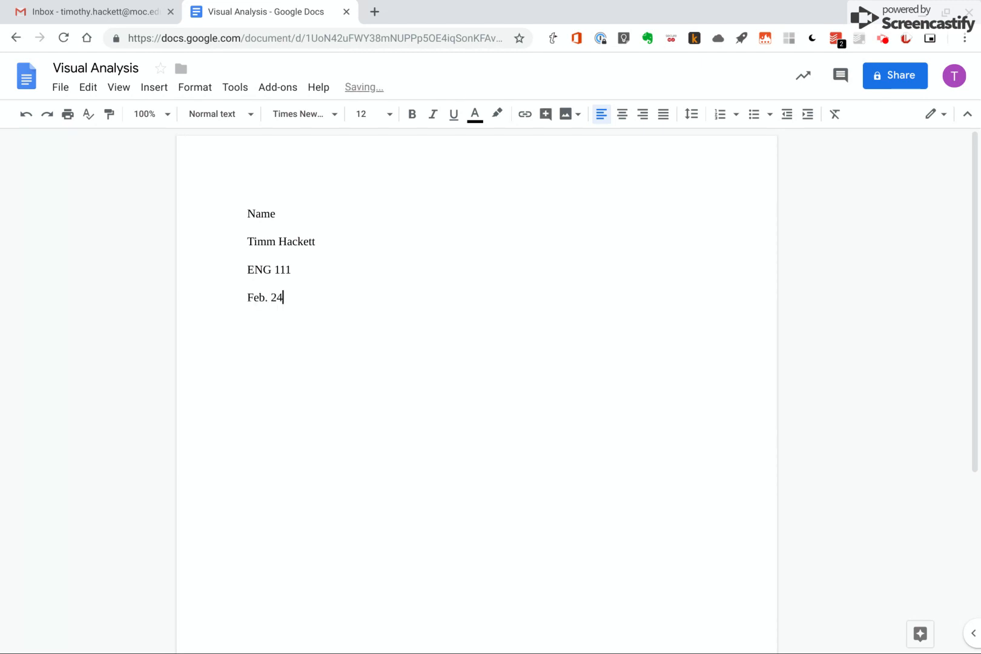
pyautogui.write(', 2019')
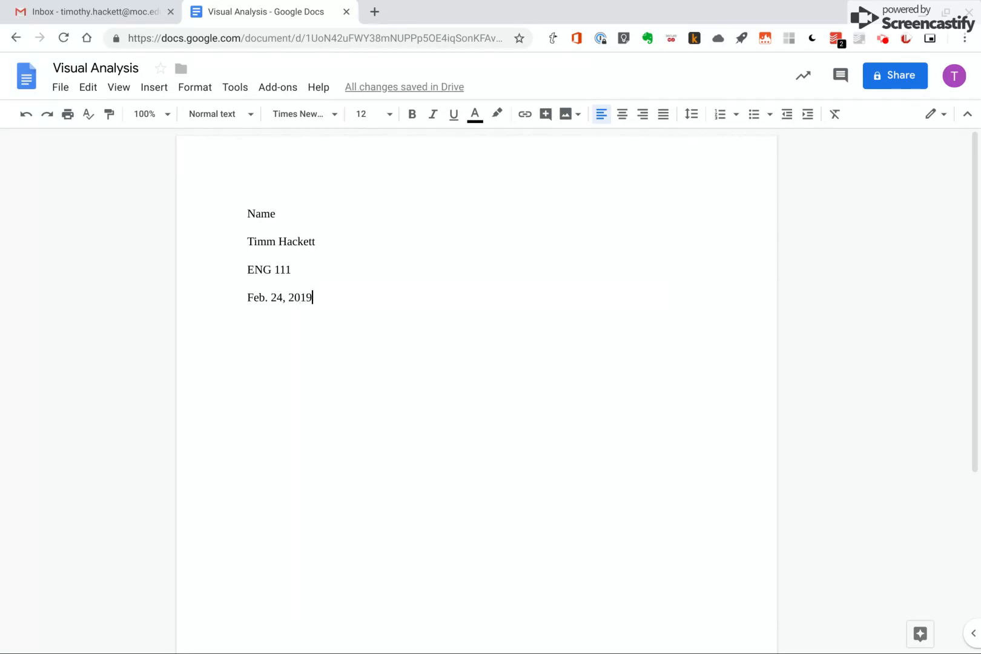
pyautogui.press('Return')
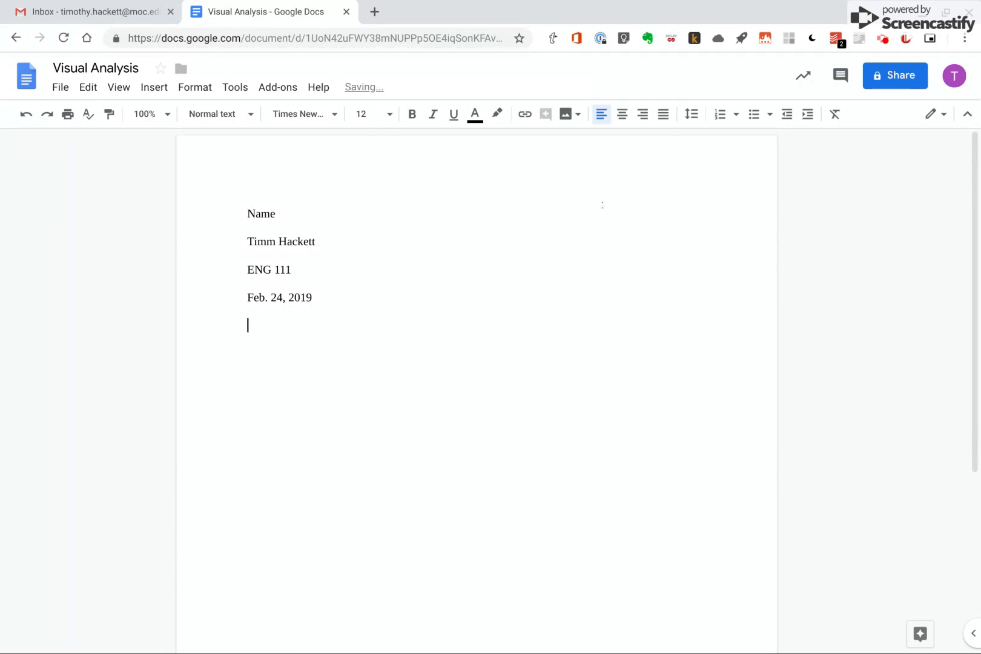
# Center the next line and type the placeholder Title
pyautogui.click(620, 113)
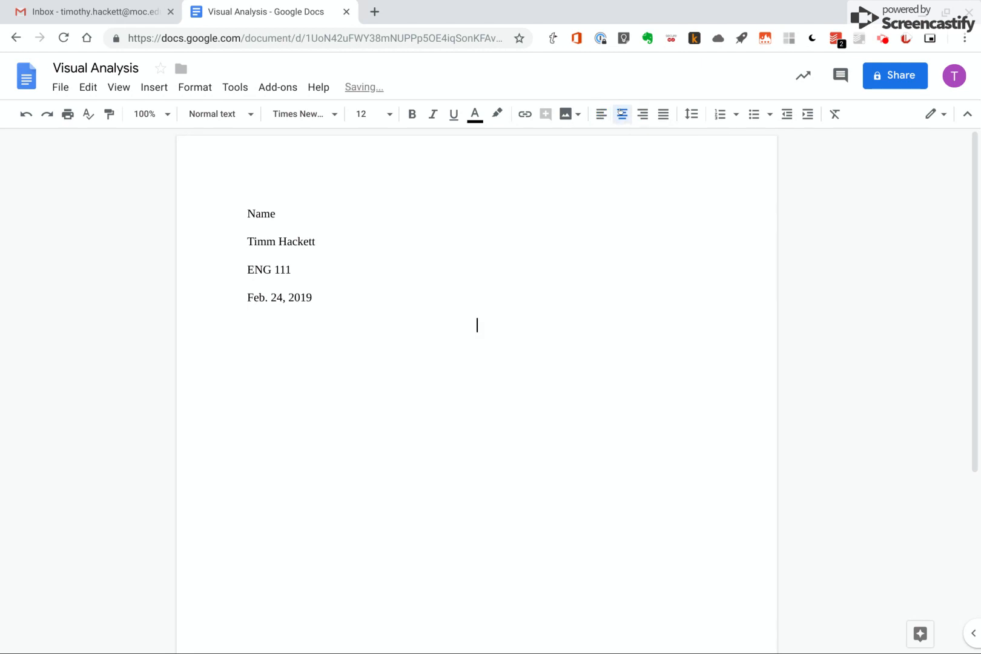
pyautogui.write('Title')
pyautogui.press('Return')
# Left-align the following paragraph, indent it, and type XXXXX as placeholder body text
pyautogui.click(598, 114)
pyautogui.press('Tab')
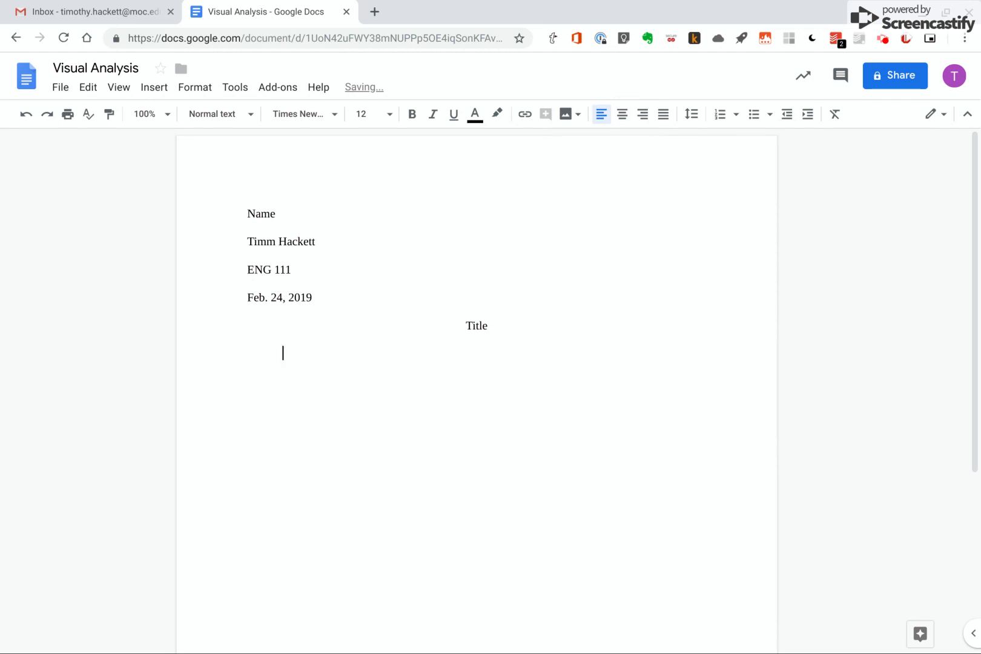
pyautogui.write('XXXXX')
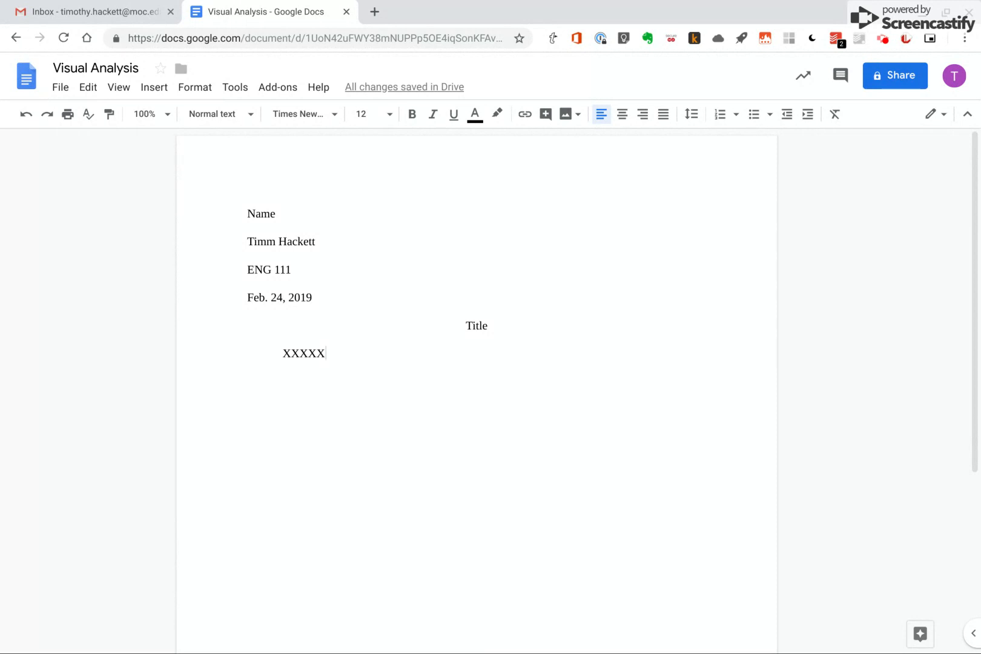
pyautogui.click(63, 89)
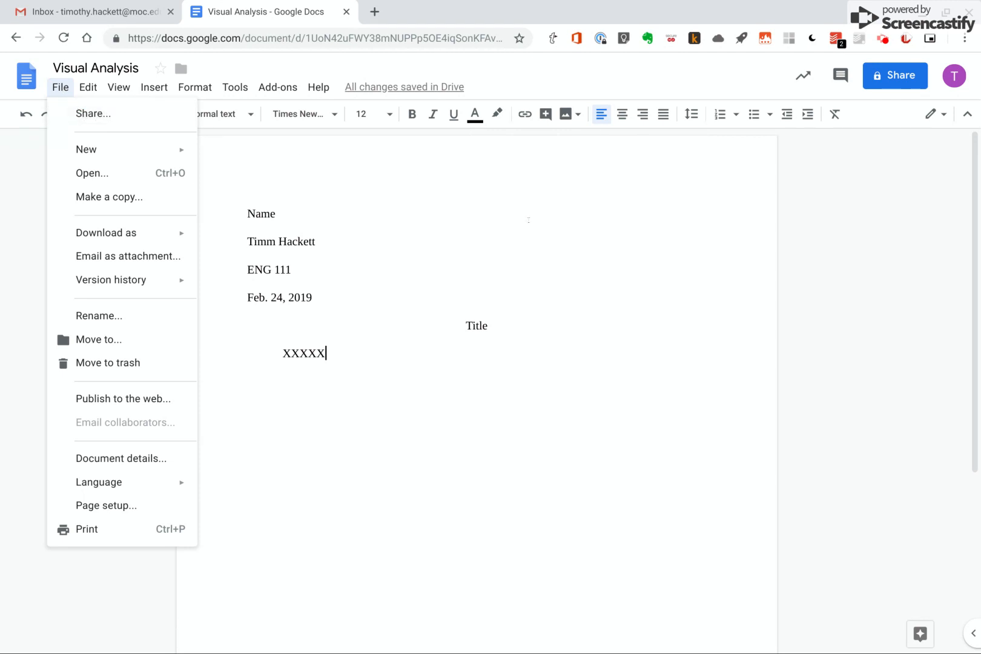
pyautogui.click(528, 220)
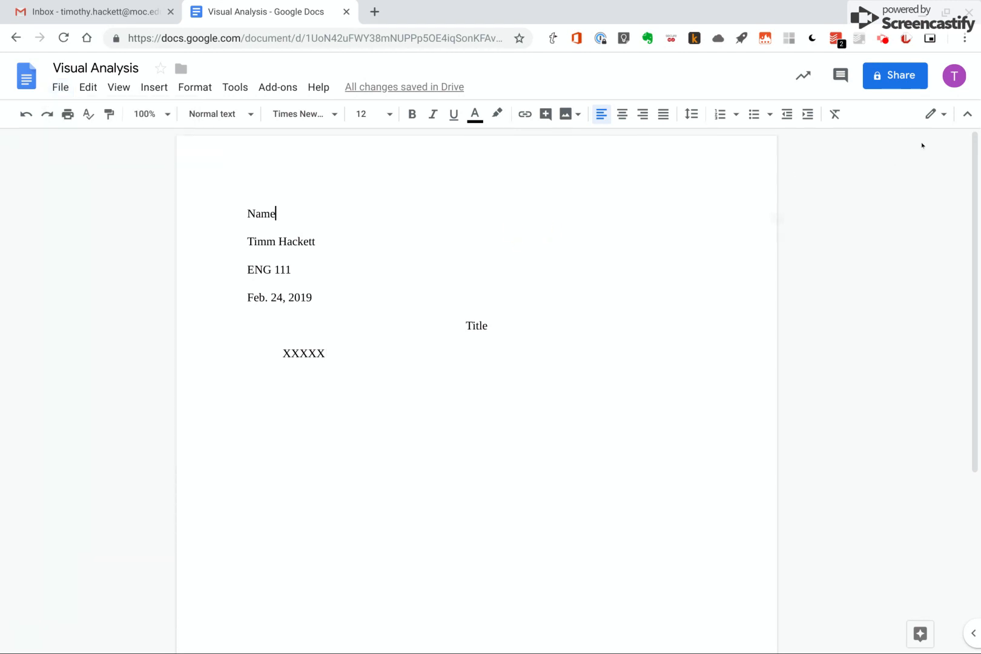
# Share the document with the owner's school e-mail contact, keeping Can edit permission, and send the invitation
pyautogui.click(901, 77)
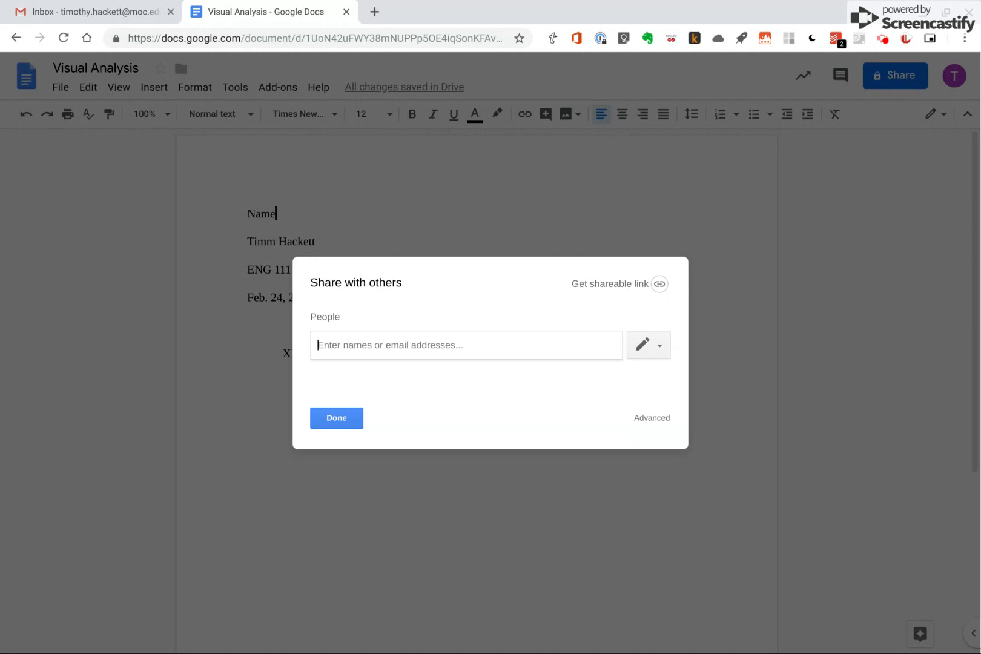
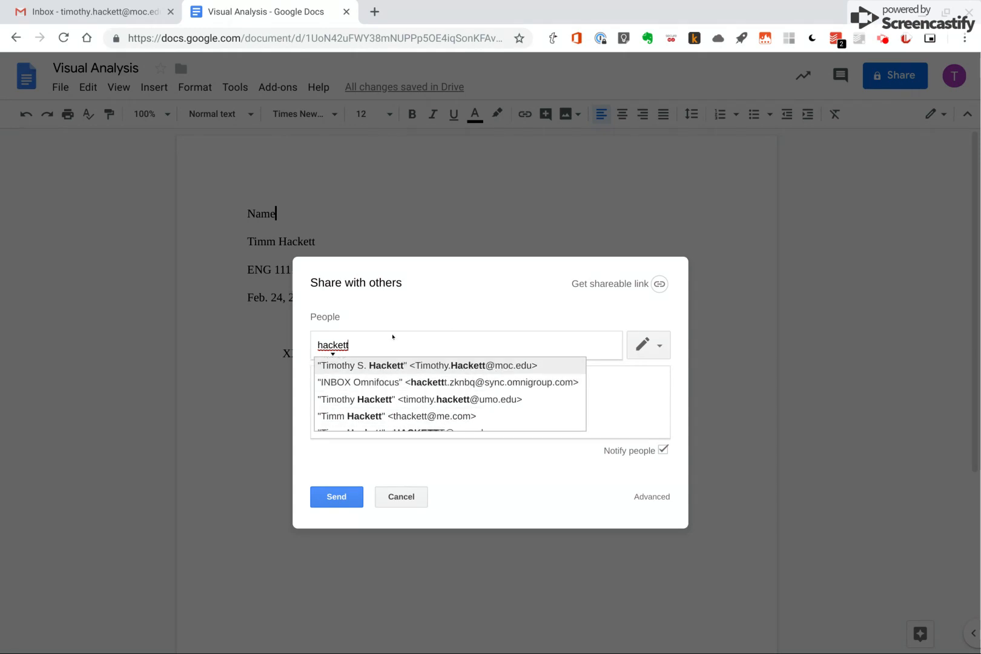
pyautogui.doubleClick(394, 337)
pyautogui.press('BackSpace')
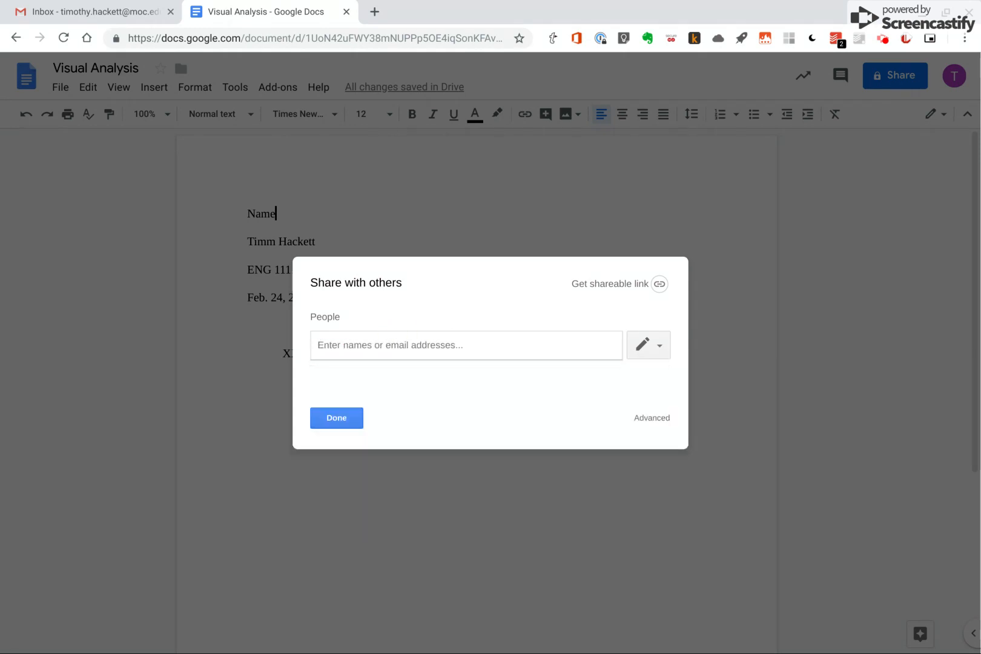
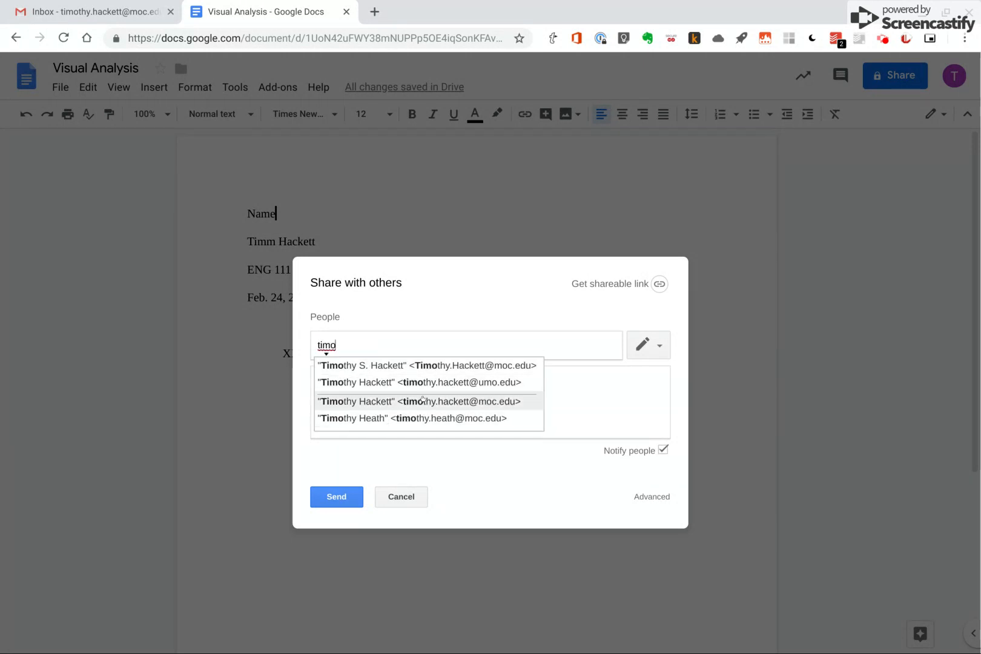
pyautogui.scroll(-1, 431, 406)
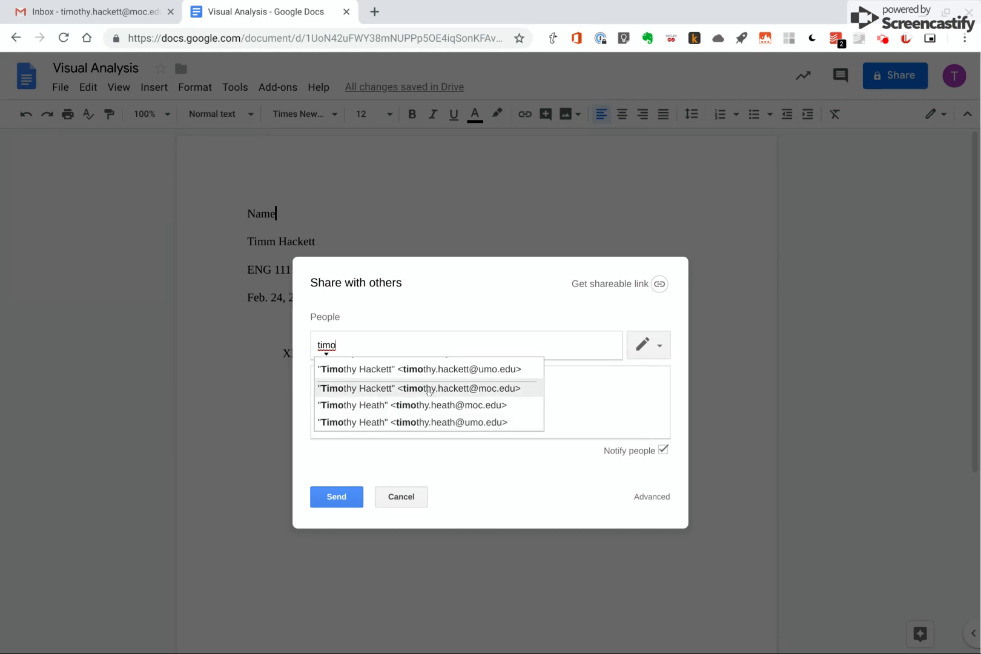
pyautogui.click(428, 390)
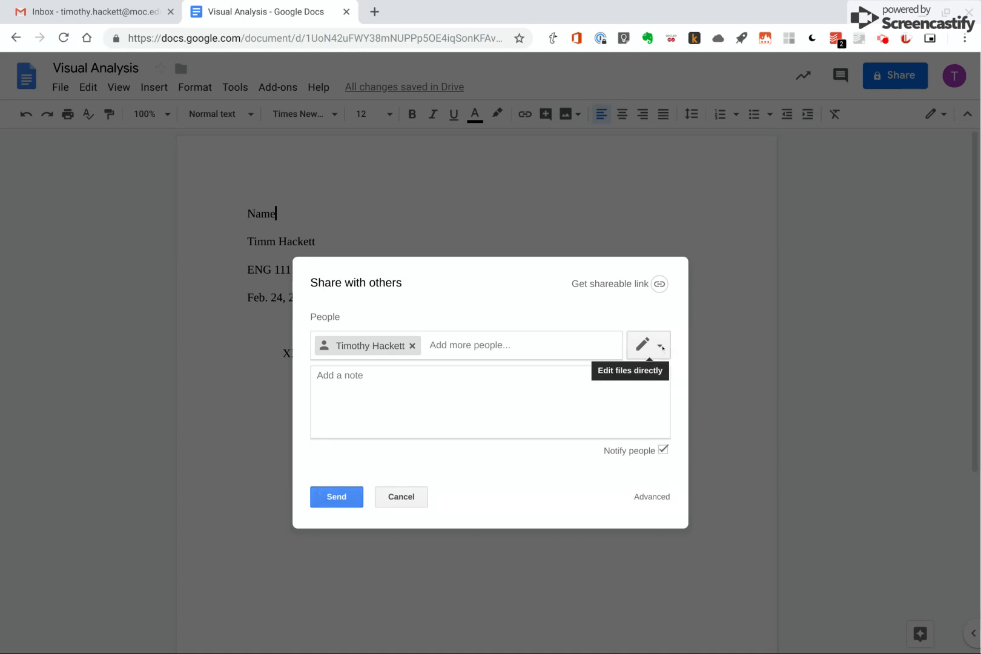
pyautogui.click(660, 346)
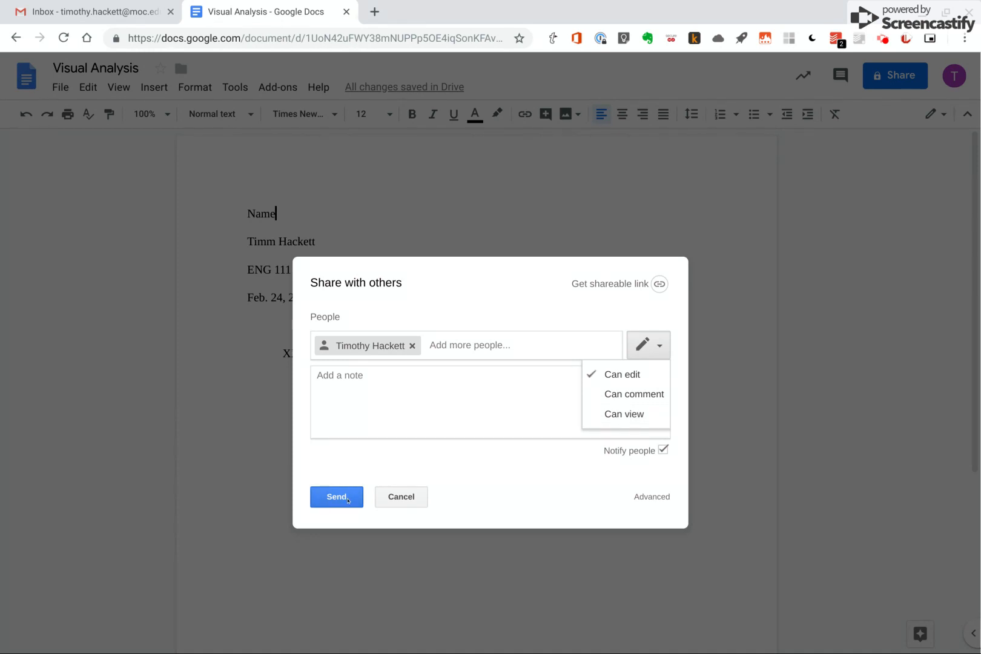
pyautogui.click(347, 497)
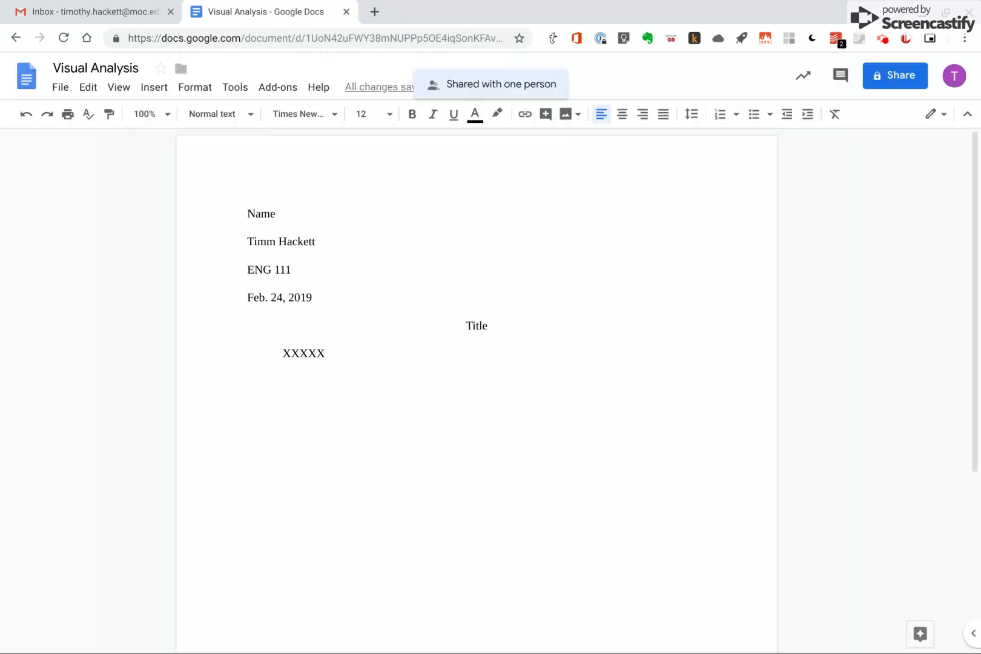
# Open the Visual Analysis invitation e-mail in the Gmail inbox, then return to the document
pyautogui.click(91, 10)
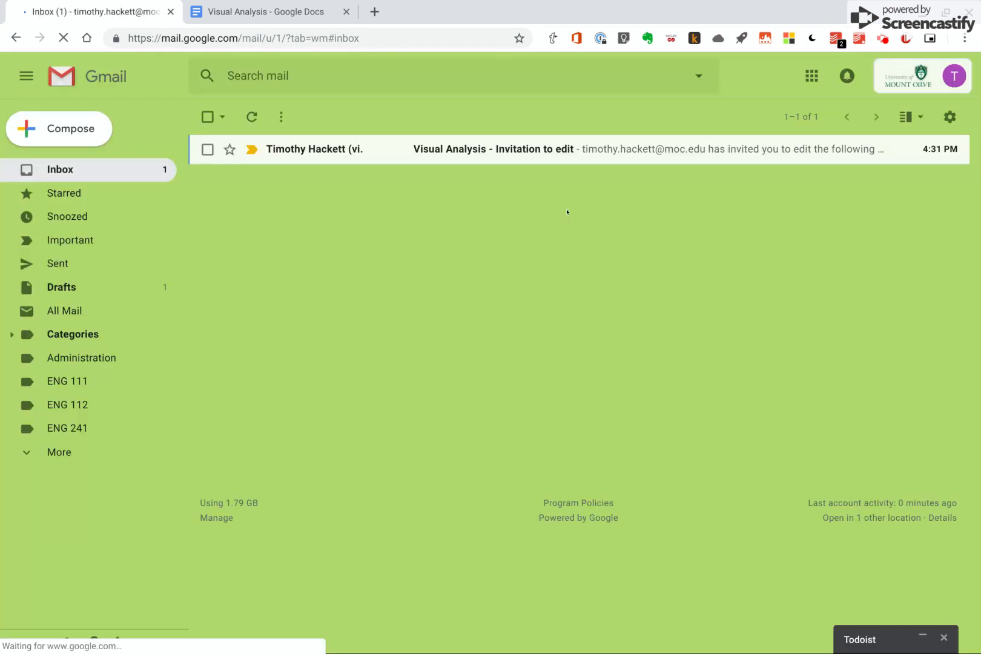
pyautogui.click(509, 160)
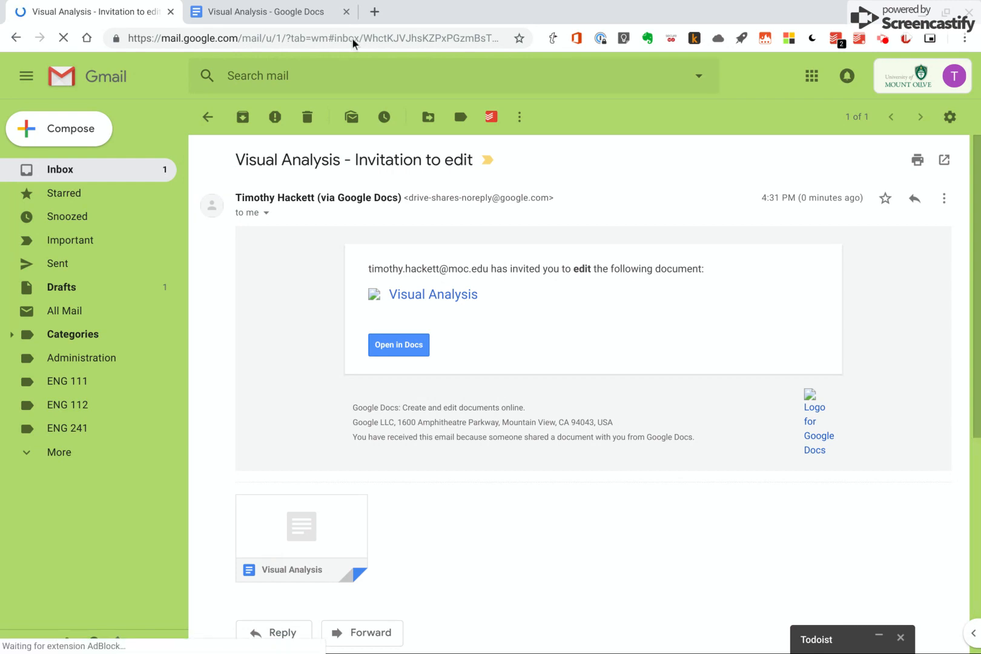
pyautogui.click(271, 11)
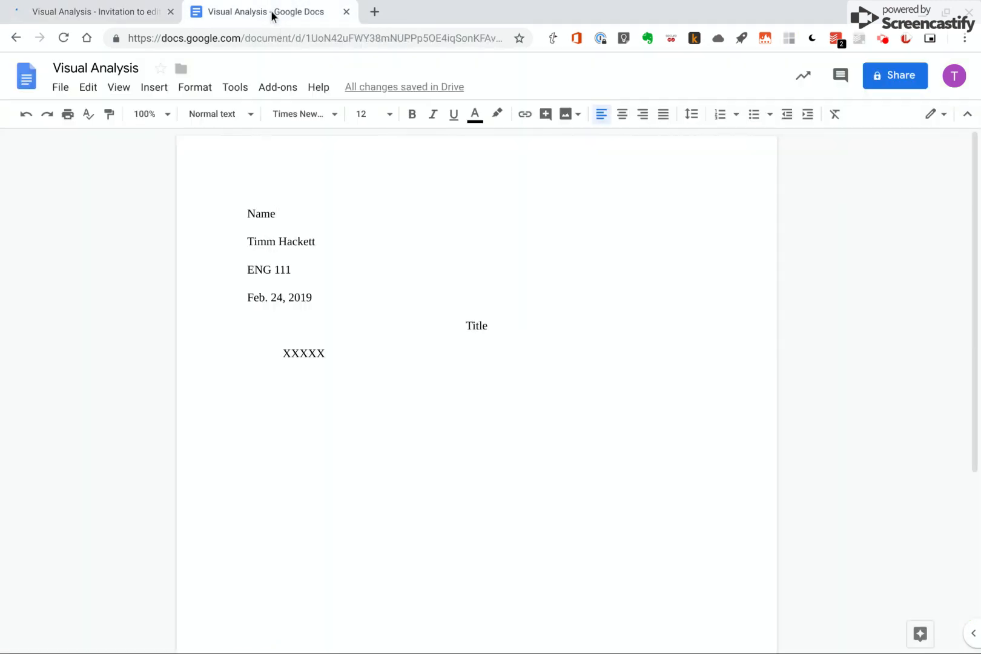
# Select the Name line and add a comment reading "Good job," followed by the student's first name
pyautogui.moveTo(291, 212); pyautogui.dragTo(235, 208)
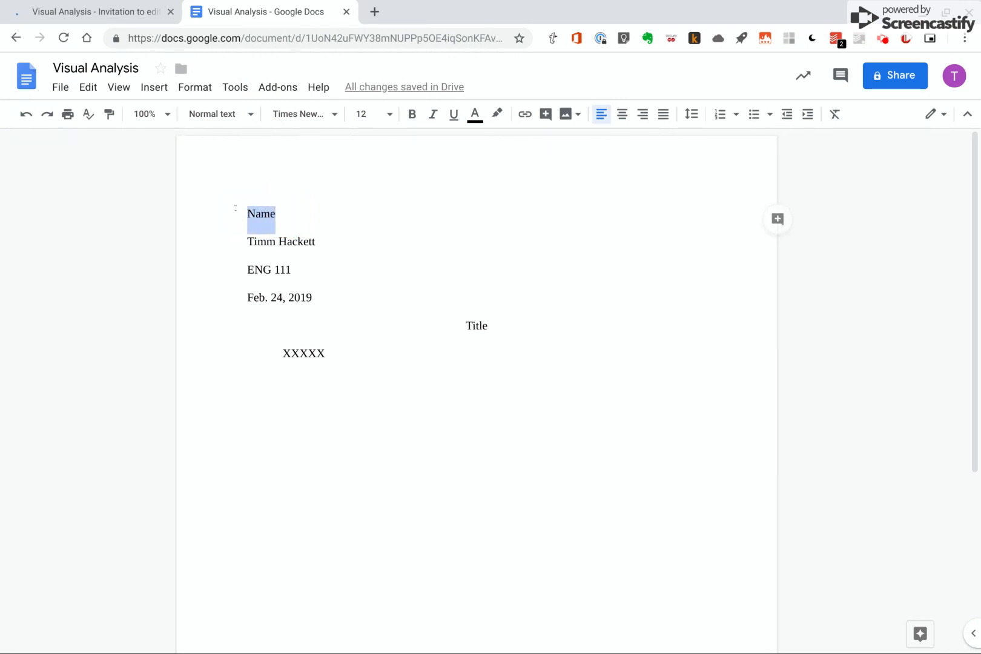
pyautogui.click(777, 219)
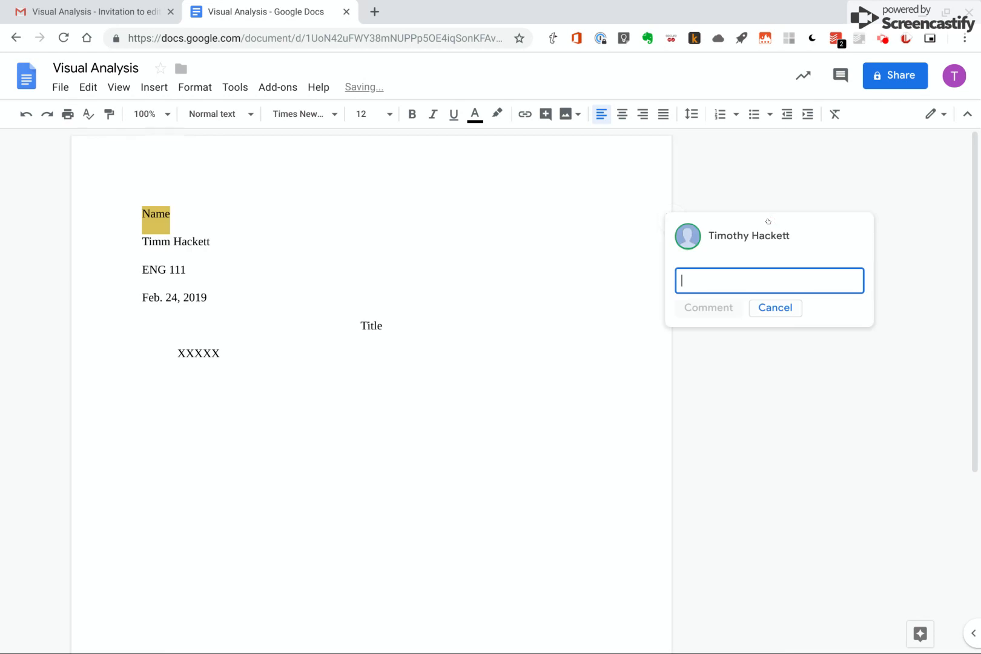
pyautogui.write('Goo')
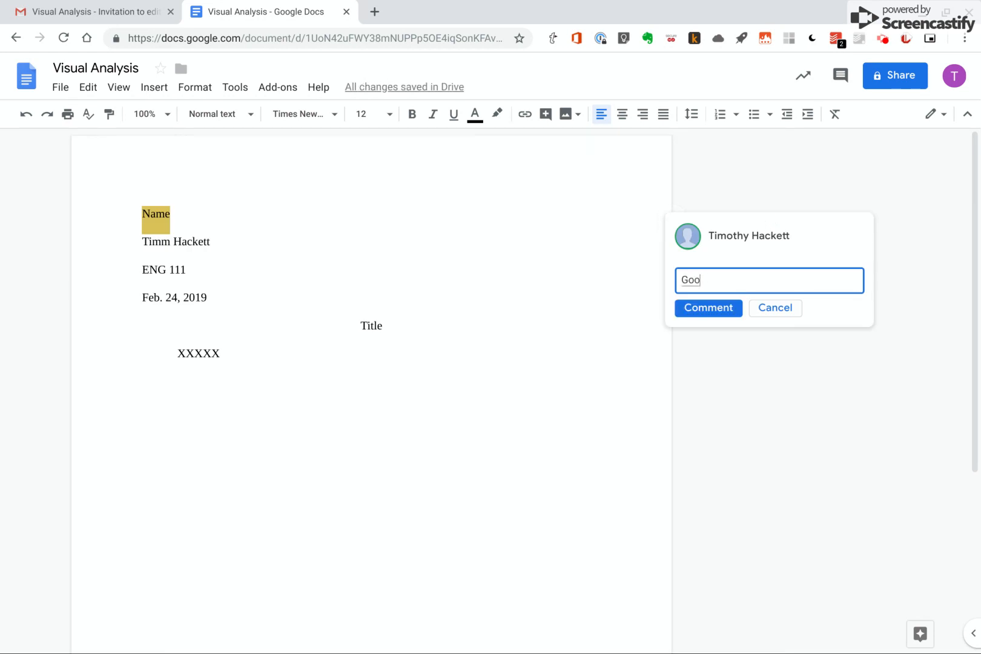
pyautogui.write('d job, Timm')
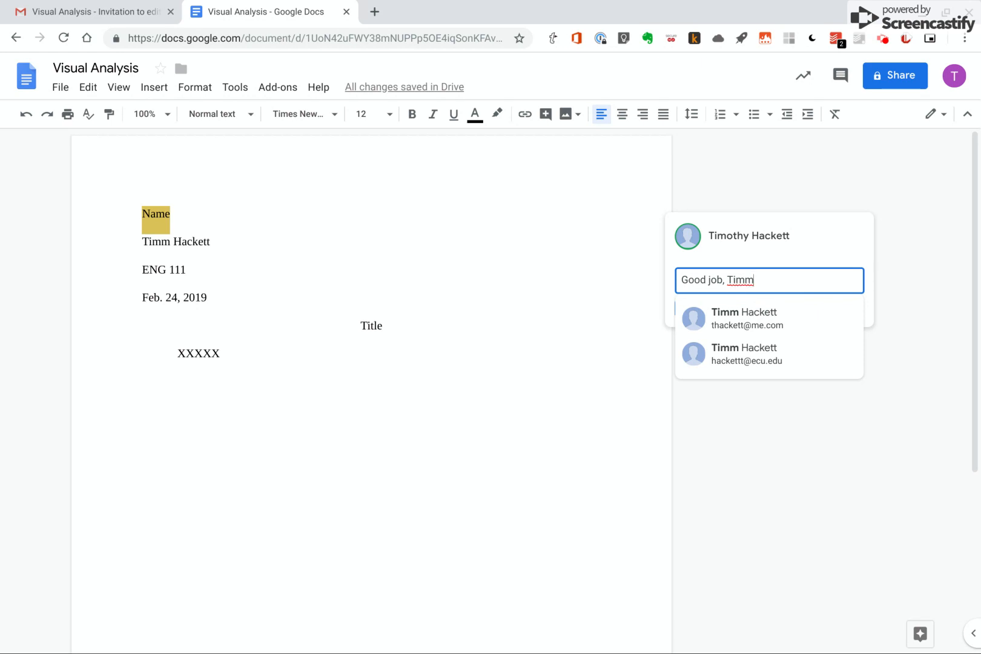
pyautogui.write('.')
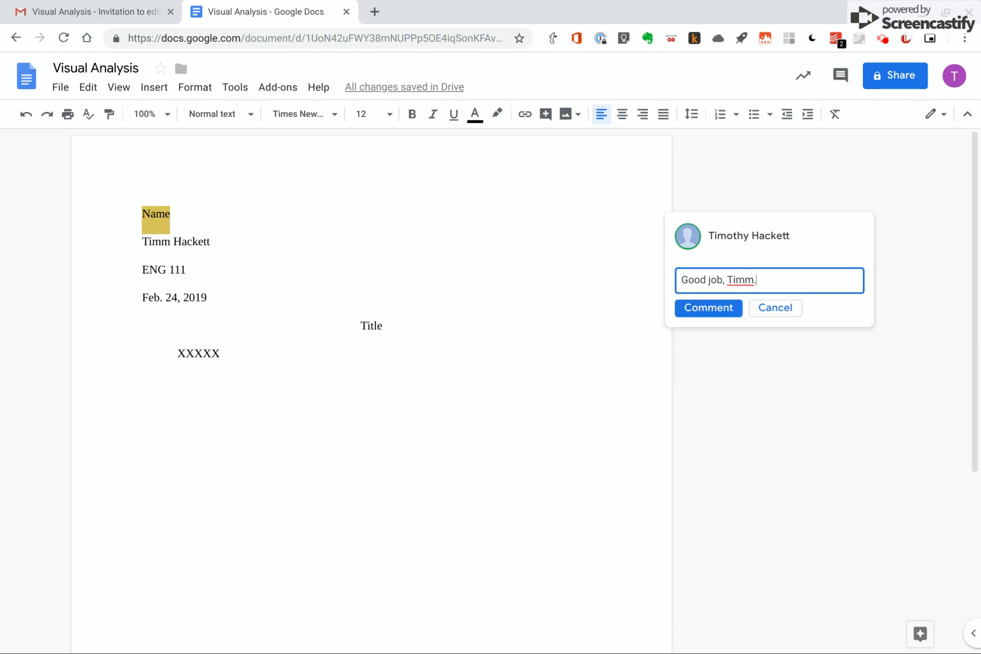
pyautogui.click(709, 307)
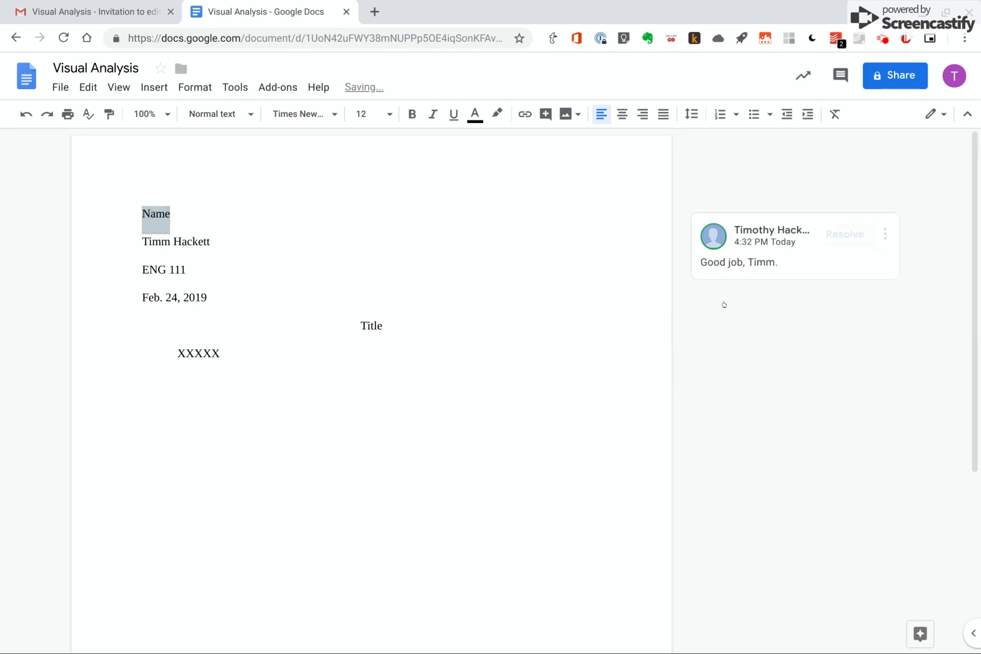
# Reply to that comment with Hello
pyautogui.click(885, 236)
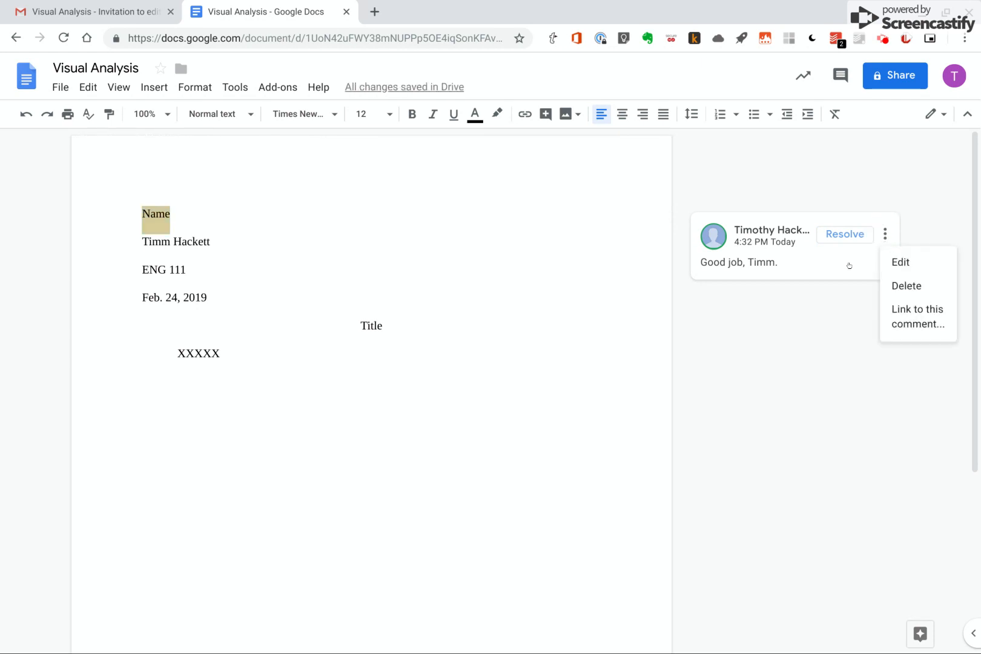
pyautogui.click(802, 256)
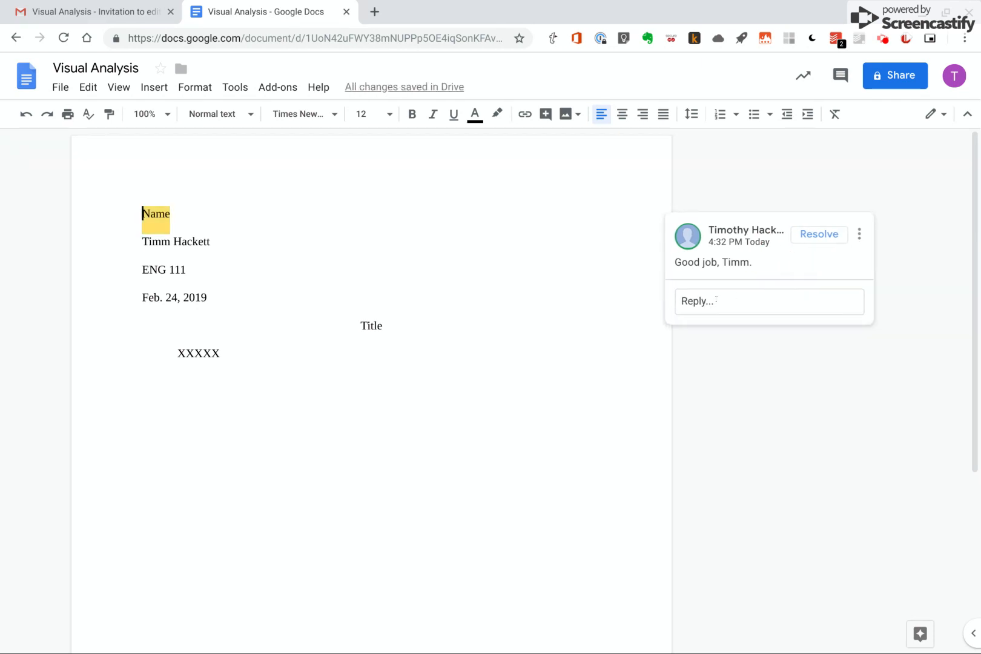
pyautogui.click(717, 299)
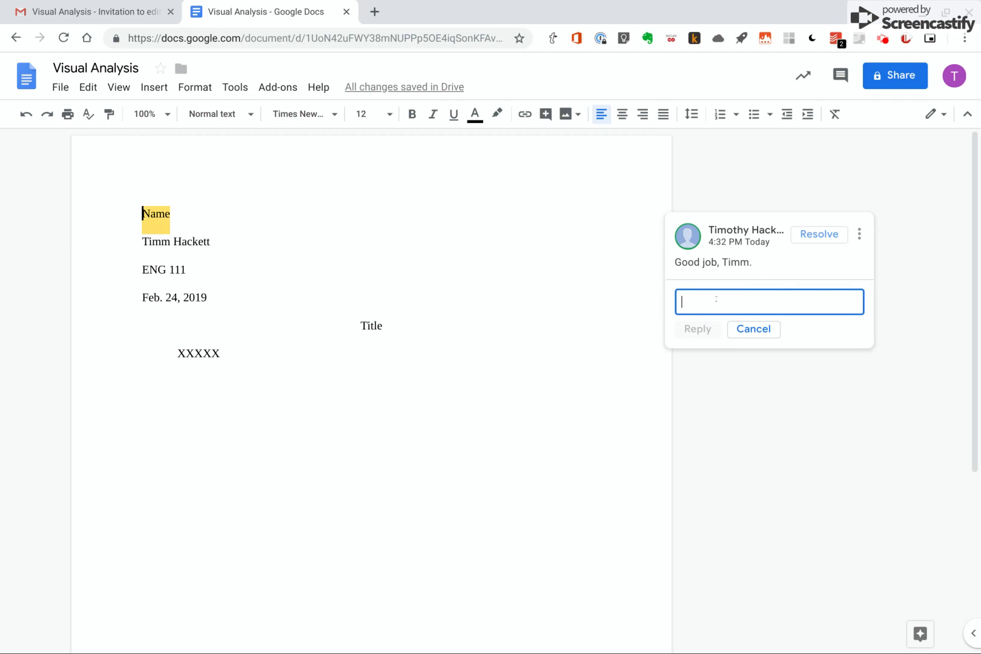
pyautogui.write('Hello.')
pyautogui.press('Return')
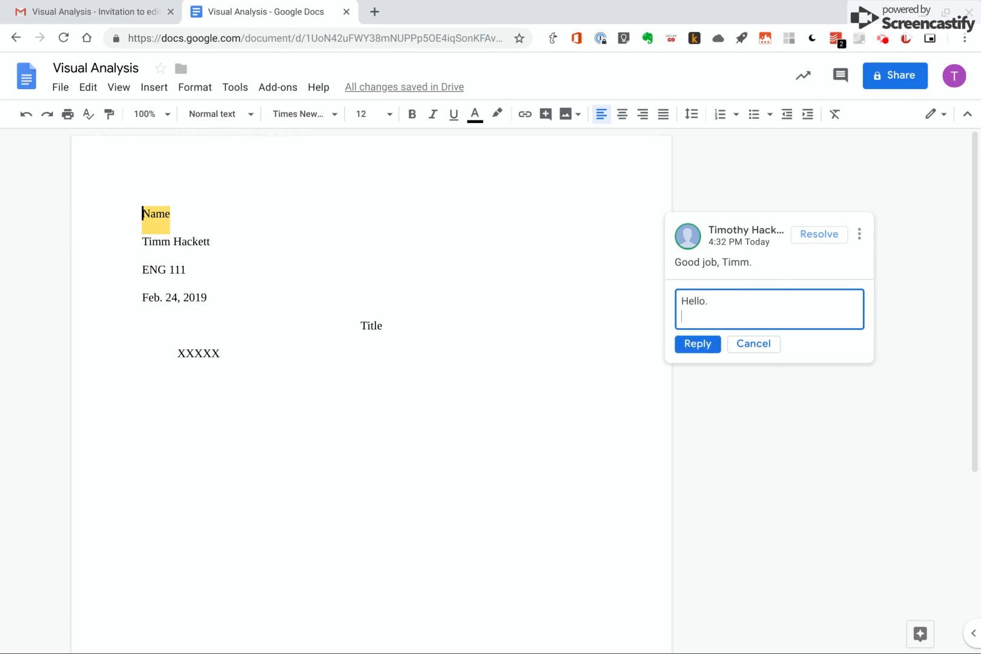
pyautogui.click(693, 345)
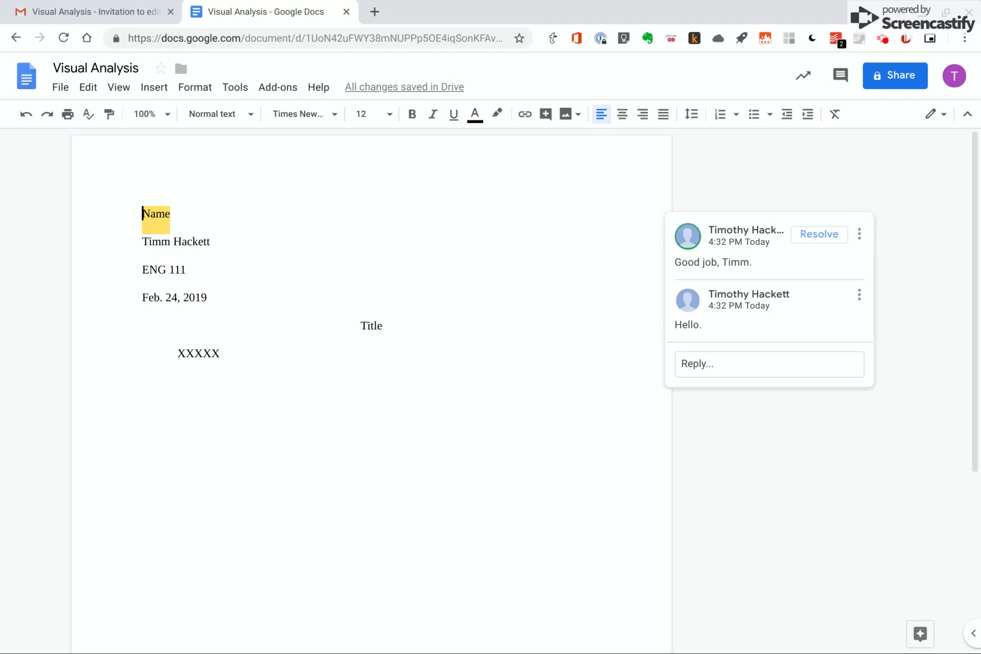
# Add placeholder lines XXXXXXX, XX, X and X below the body paragraph, separated by blank lines
pyautogui.click(258, 344)
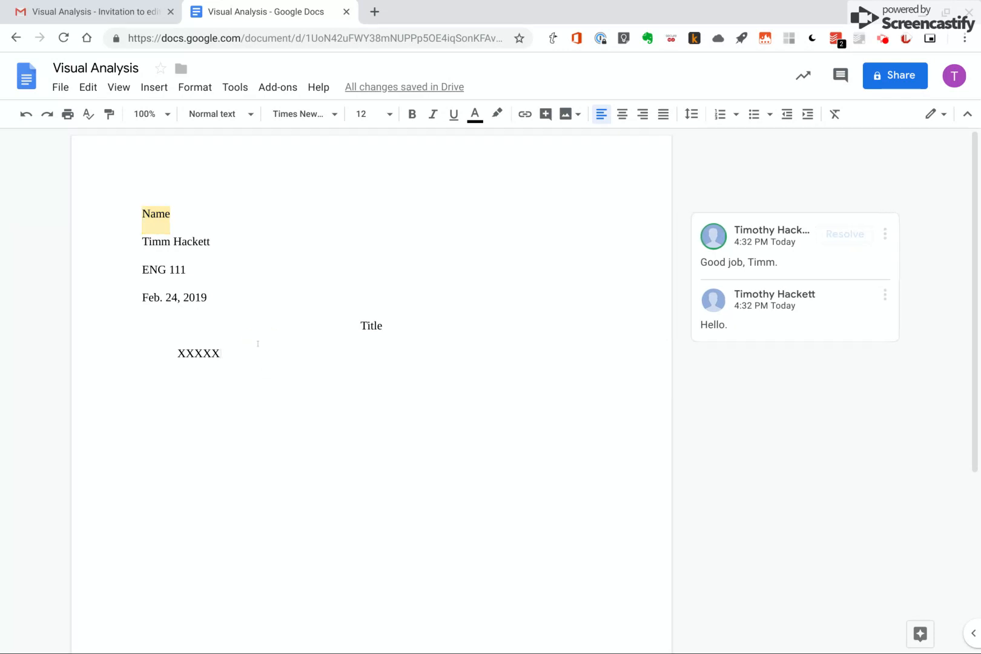
pyautogui.press('Return')
pyautogui.press('Return')
pyautogui.write('XXXXXXX')
pyautogui.press('Return')
pyautogui.press('Return')
pyautogui.press('Return')
pyautogui.write('XX')
pyautogui.press('Return')
pyautogui.write('X')
pyautogui.press('Return')
pyautogui.press('Return')
pyautogui.write('X')
pyautogui.press('Return')
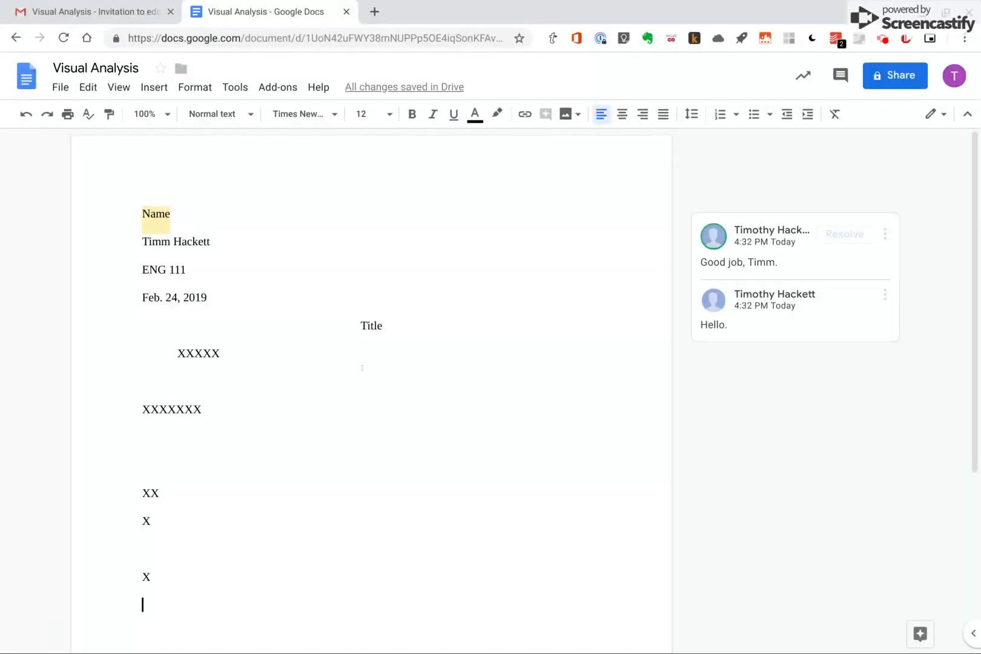
# Select the XXXXXXX line and add a comment with the pasted signal-phrase explanation, removing the duplicated text and ending with a period
pyautogui.moveTo(214, 412); pyautogui.dragTo(136, 412)
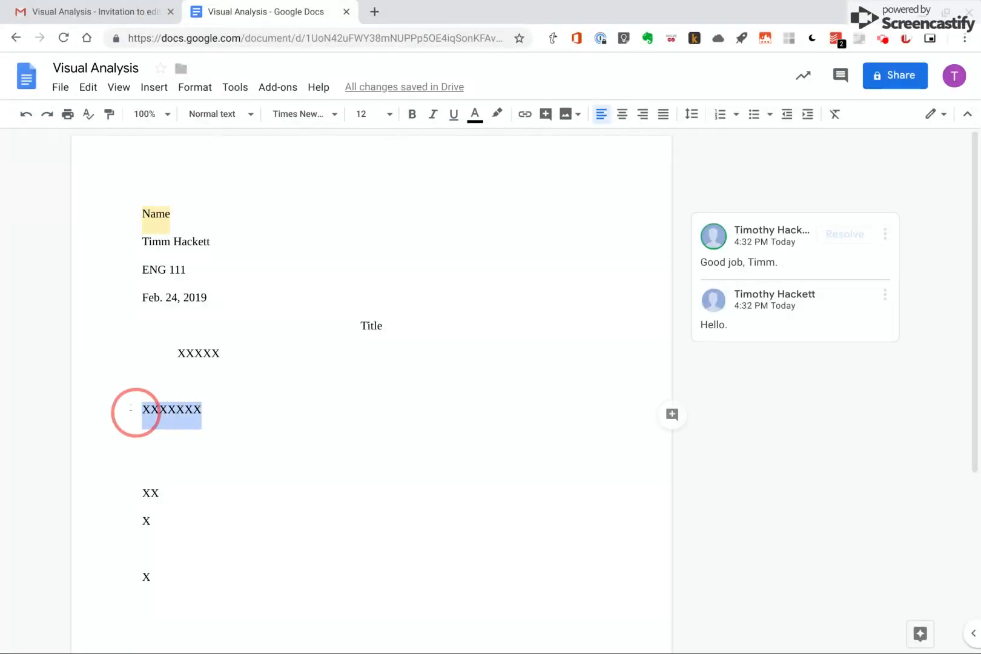
pyautogui.click(673, 414)
pyautogui.write('Fra')
pyautogui.press('BackSpace')
pyautogui.press('BackSpace')
pyautogui.press('BackSpace')
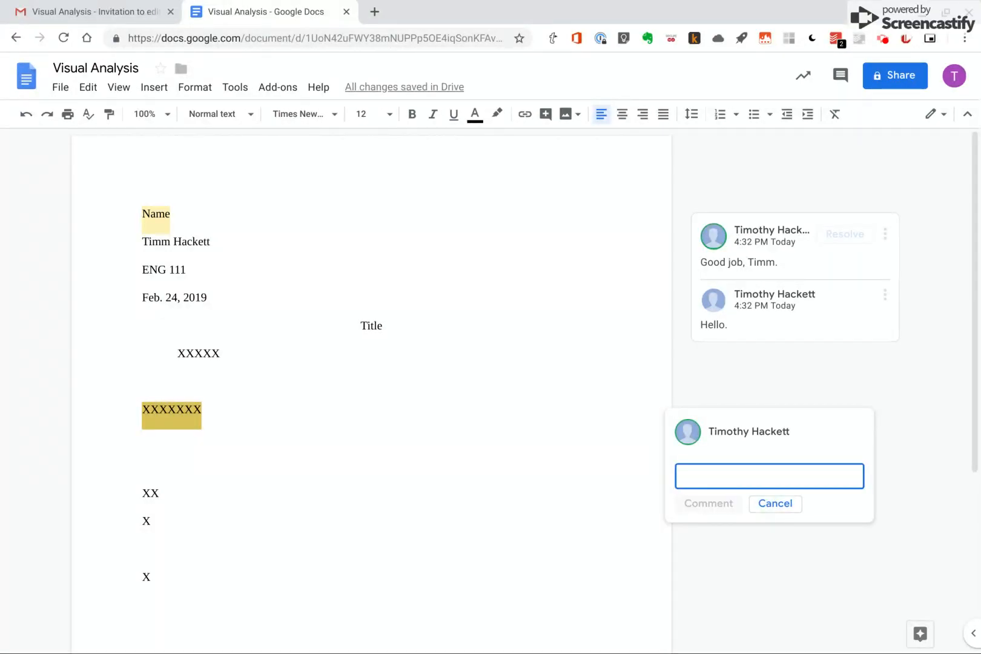
pyautogui.write('hsi')
pyautogui.hotkey('ctrl', 'a')
pyautogui.write('Whenever you include a paraphrase, summary, or direct quotation of another writer’s work in your paper, prepare your readers for it with introductory words called a signal phrase. A signal phrase usually names the author of the source and often provides some context for the source material (Hacker 40Whenever you include a paraphrase, summary, or direct quotation of another writer’s work in your paper, prepare your readers for it with introductory words called a signal phrase. A signal phrase usually names the author of the source and often provides some context for the source material (Hacker 406).')
pyautogui.press('BackSpace')
pyautogui.press('BackSpace')
pyautogui.press('BackSpace')
pyautogui.press('BackSpace')
pyautogui.press('BackSpace')
pyautogui.press('BackSpace')
pyautogui.press('BackSpace')
pyautogui.press('BackSpace')
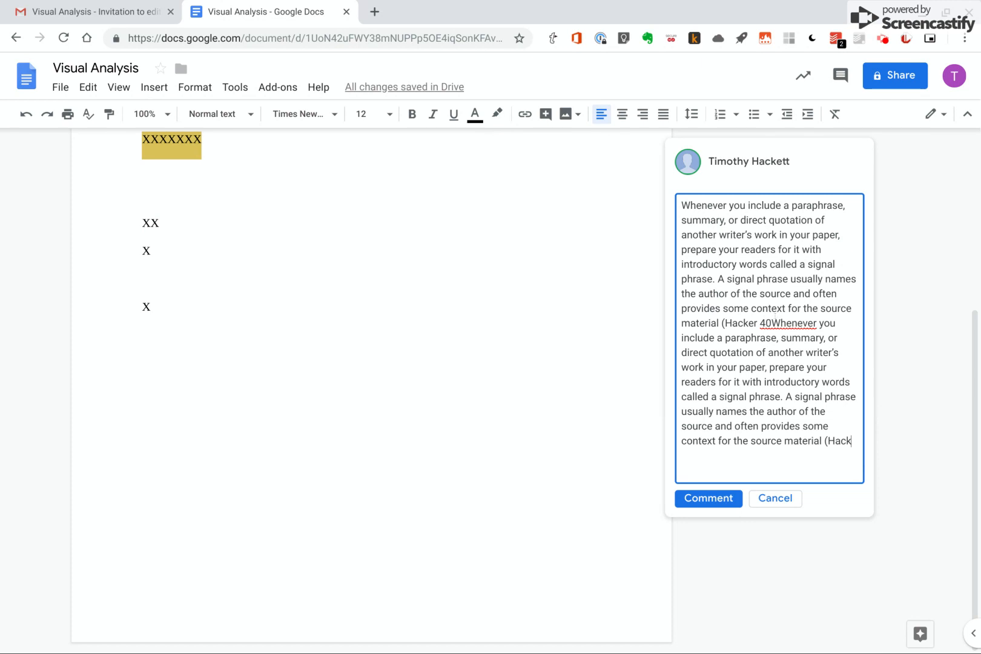
pyautogui.moveTo(721, 323); pyautogui.dragTo(848, 433)
pyautogui.press('BackSpace')
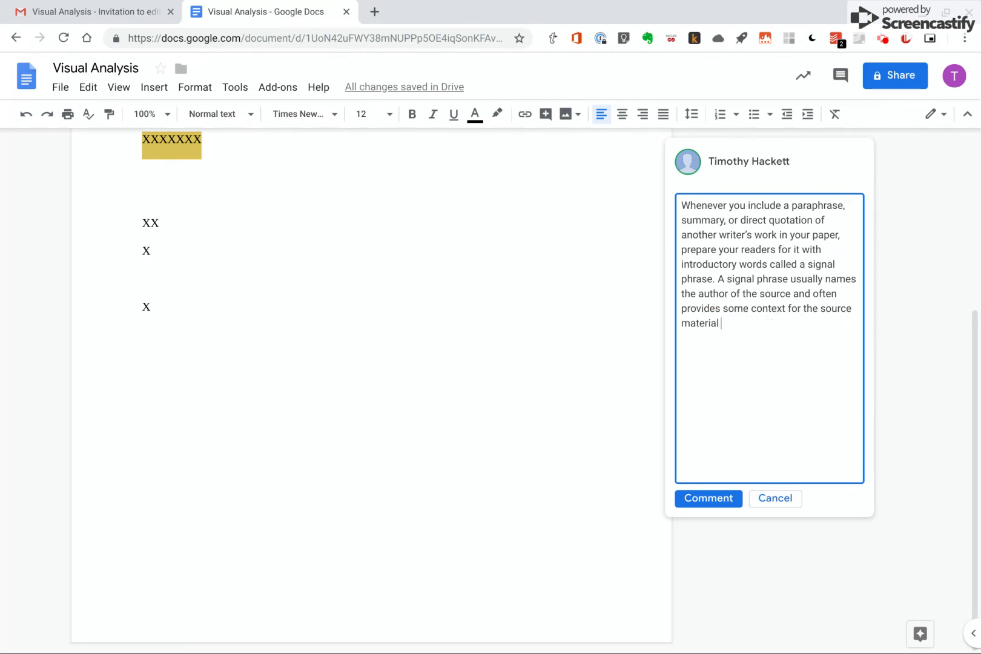
pyautogui.write('.')
pyautogui.click(706, 499)
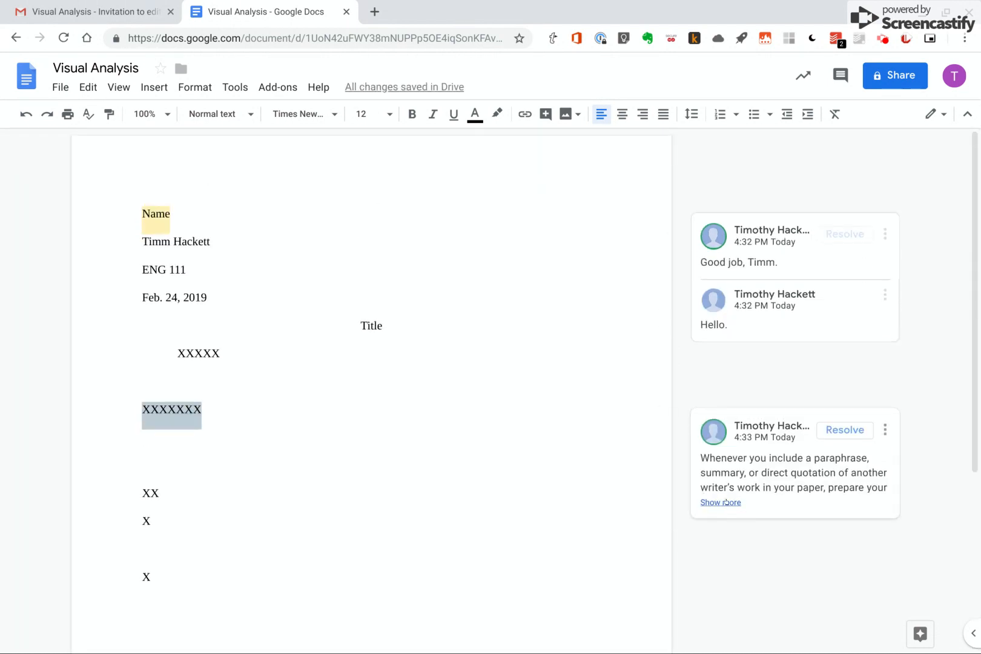
# Expand the signal-phrase comment and reply What's this?
pyautogui.click(725, 502)
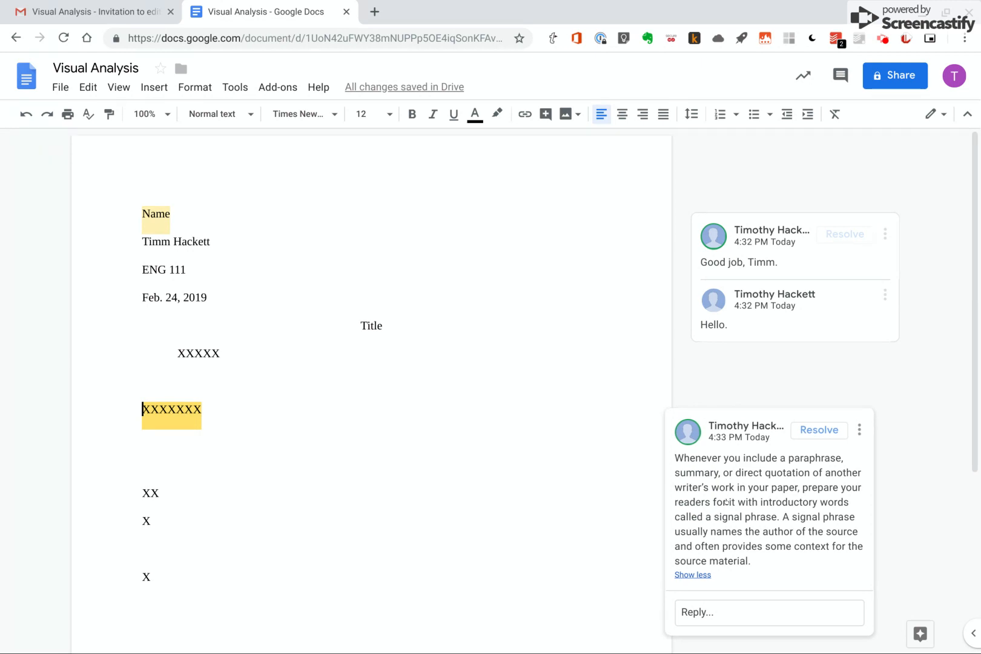
pyautogui.click(702, 611)
pyautogui.write('H')
pyautogui.press('BackSpace')
pyautogui.write("What's th")
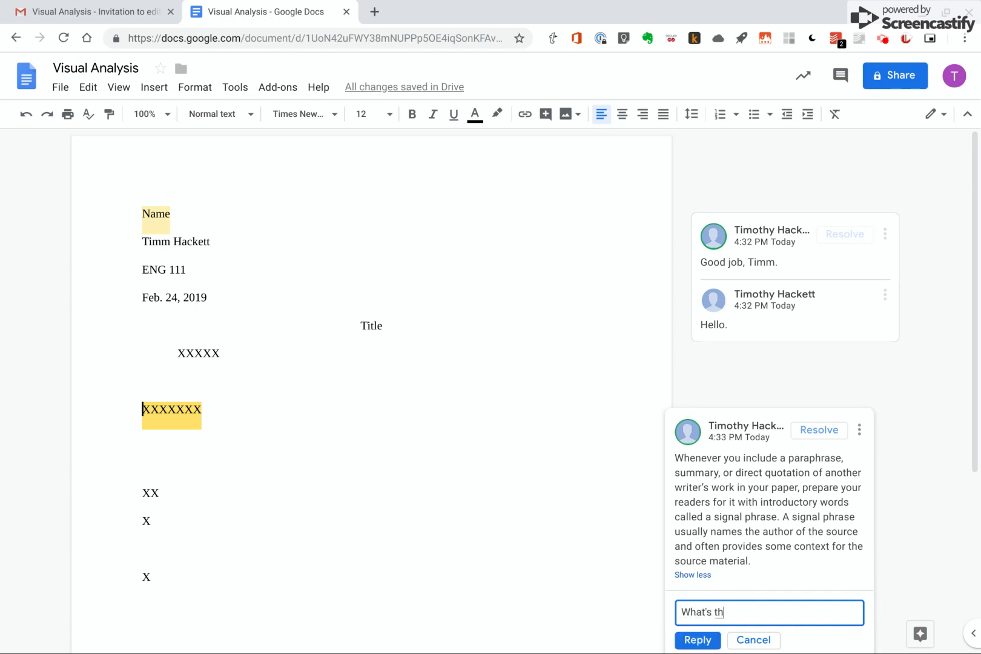
pyautogui.write('is?')
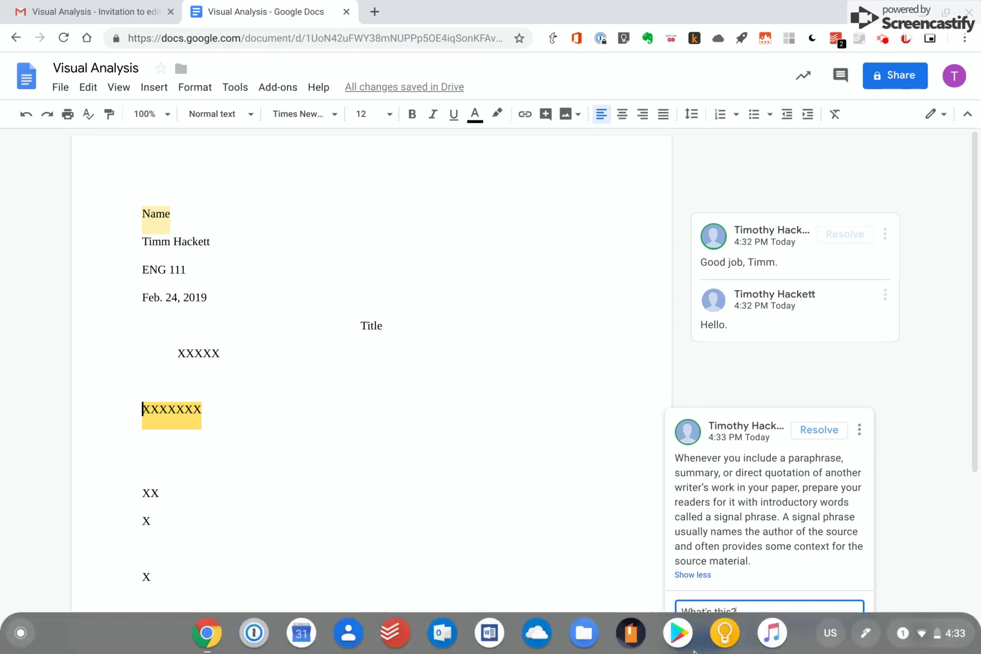
pyautogui.click(698, 641)
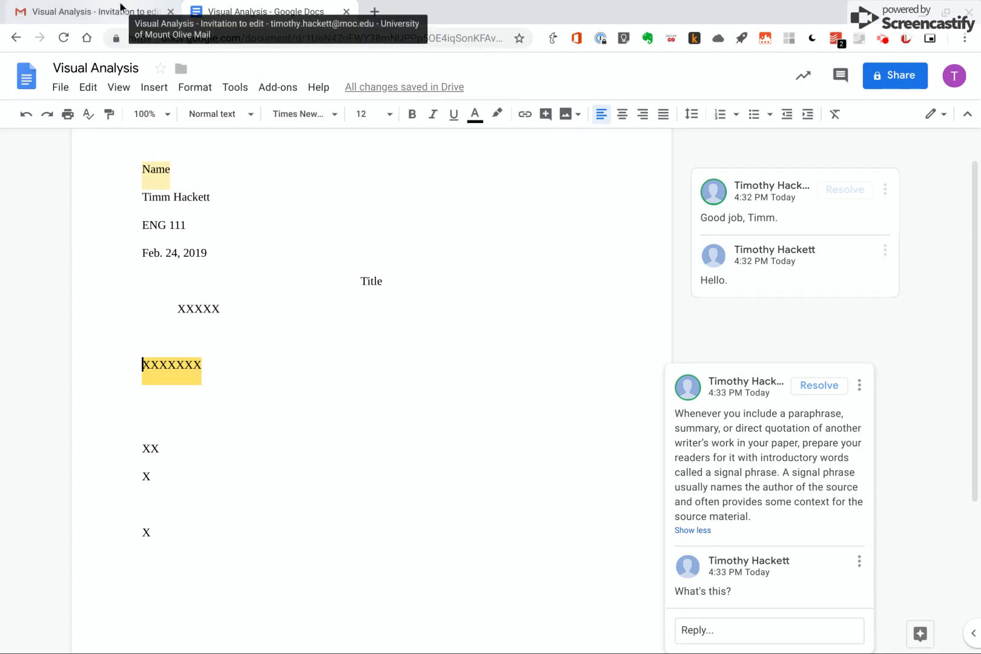
# Switch to the Gmail tab and open Google Drive from the Google apps launcher
pyautogui.click(94, 11)
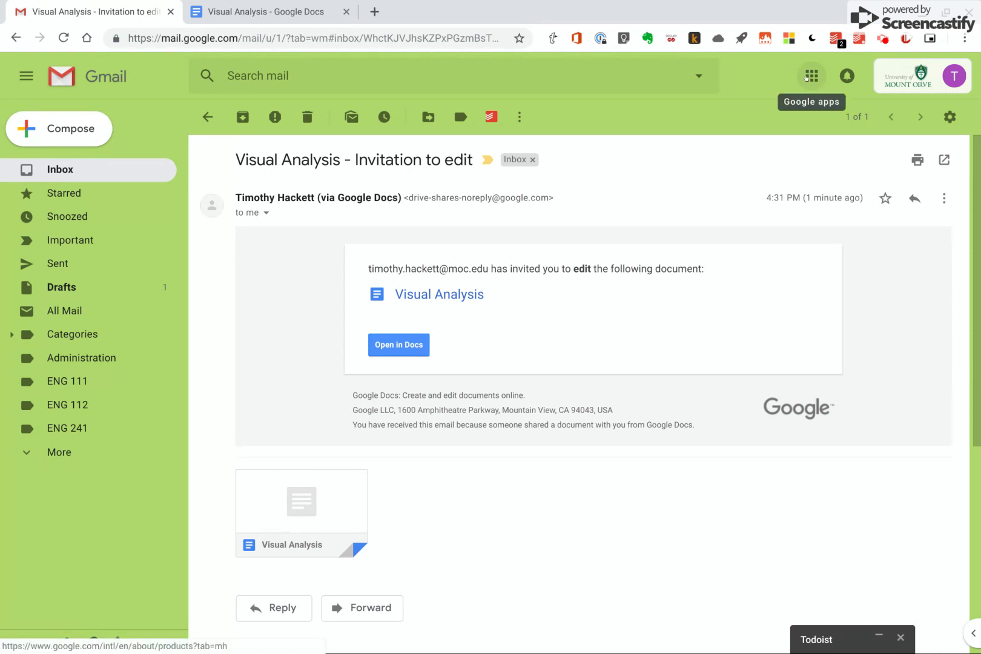
pyautogui.click(806, 77)
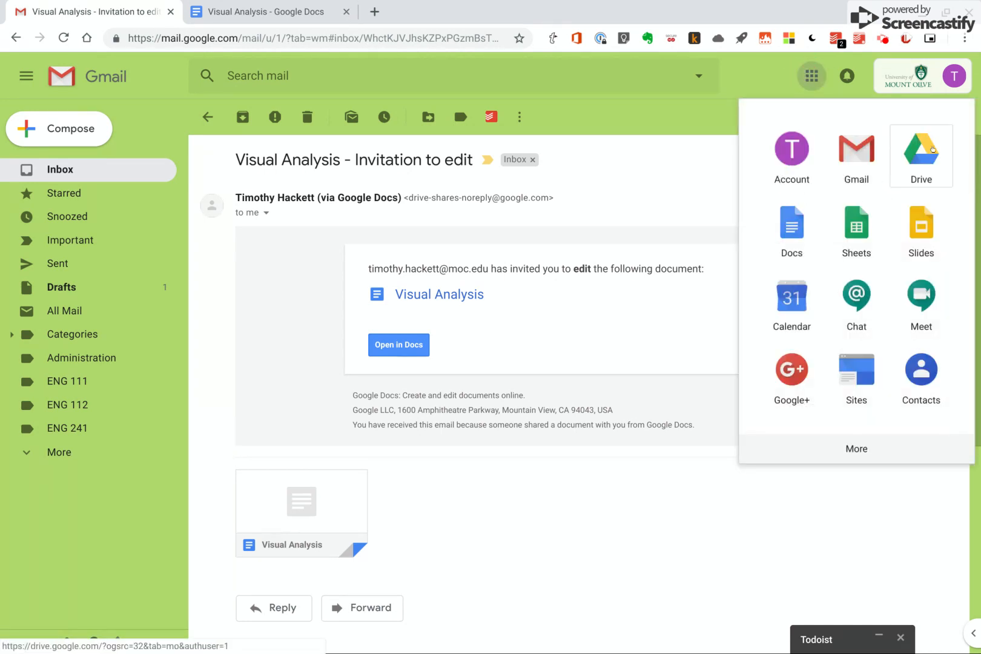
pyautogui.click(932, 149)
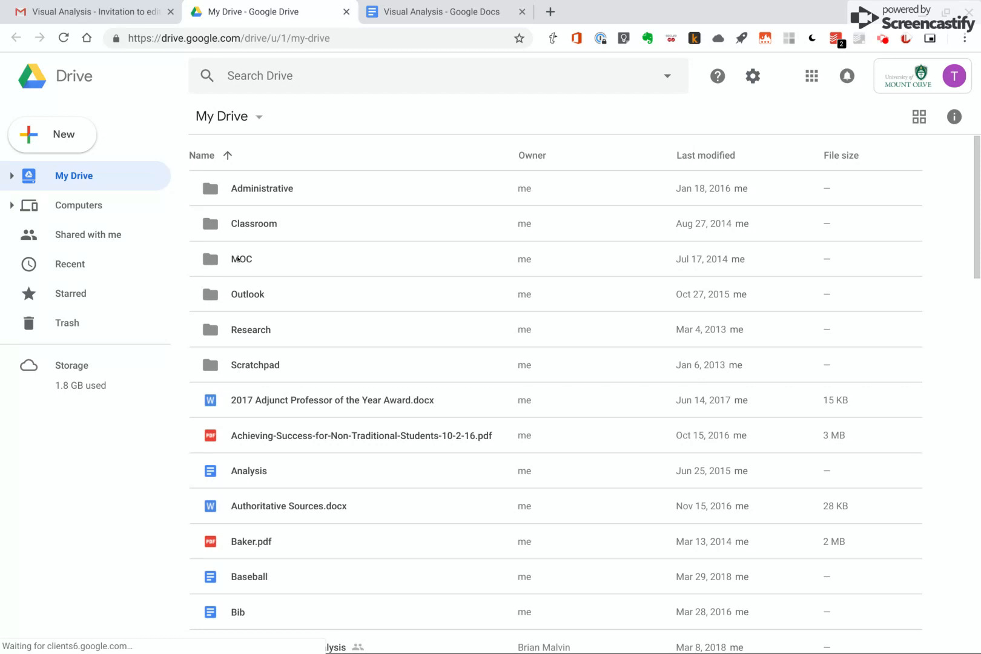
# Browse Drive through MOC, Fall 2018 and ENG 111 into the Visual Analysis folder
pyautogui.click(215, 261)
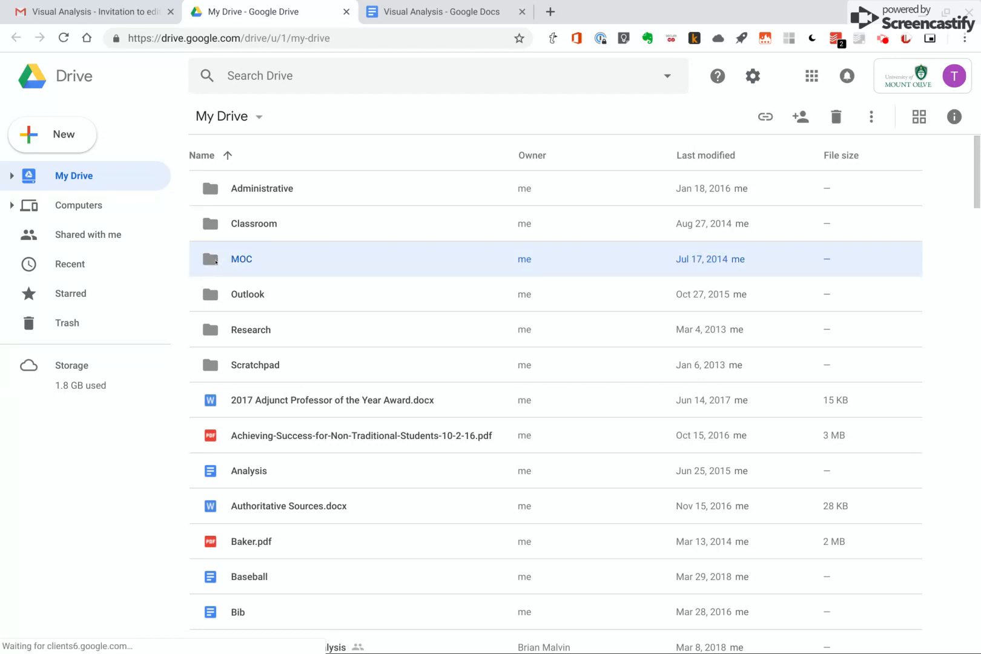
pyautogui.doubleClick(215, 261)
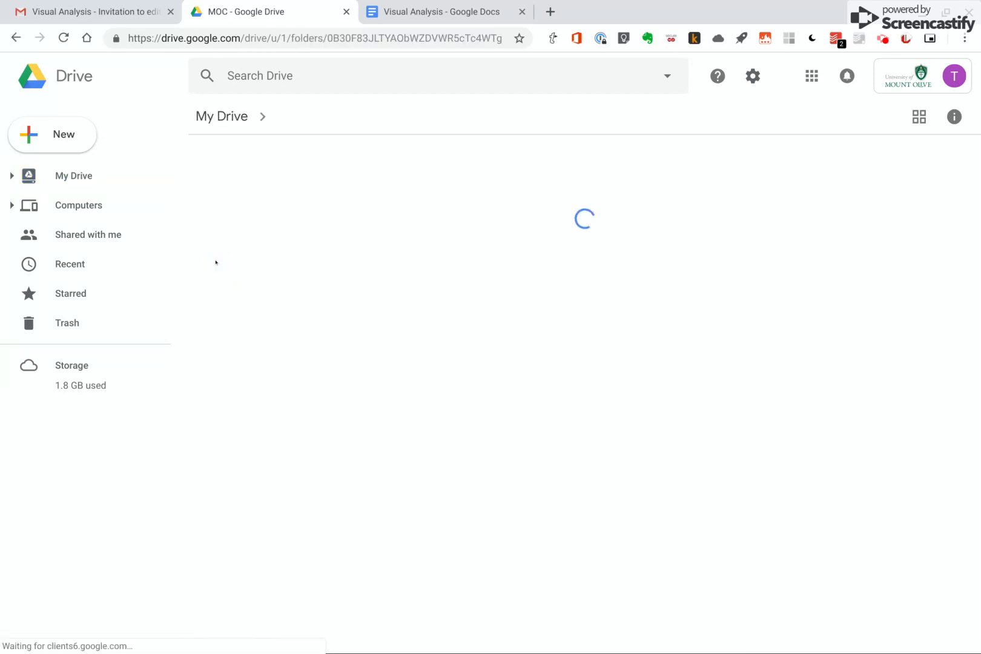
pyautogui.scroll(-7, 478, 283)
pyautogui.scroll(7, 556, 412)
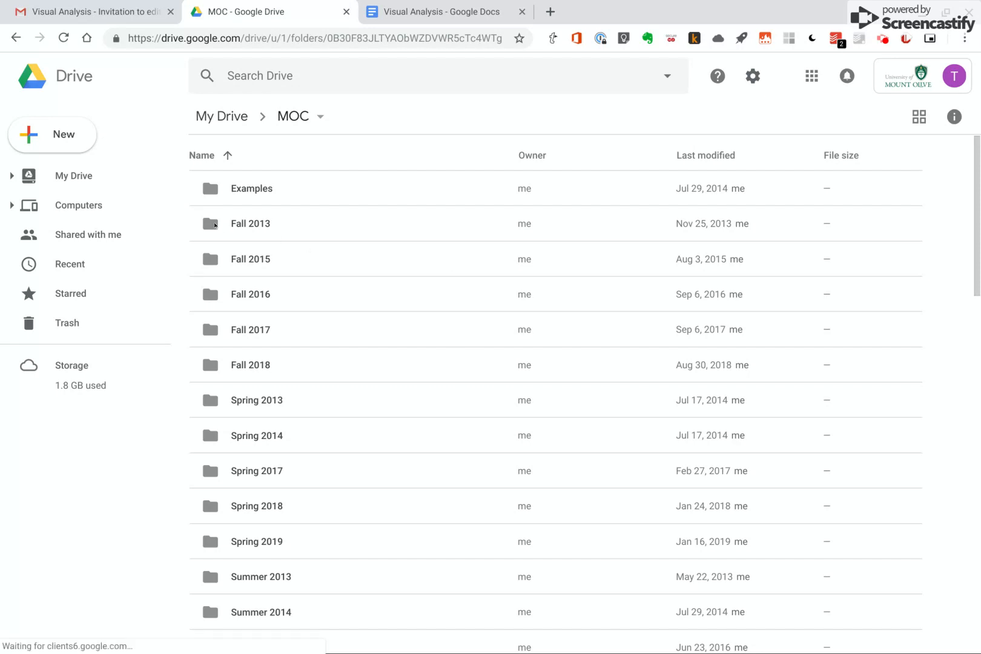
pyautogui.doubleClick(215, 226)
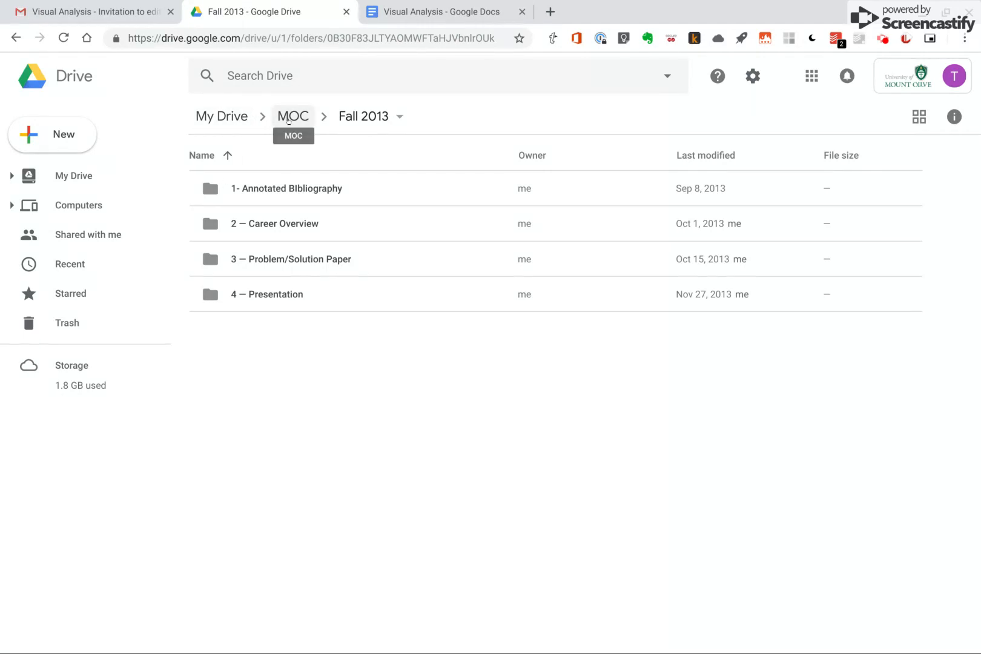
pyautogui.click(288, 121)
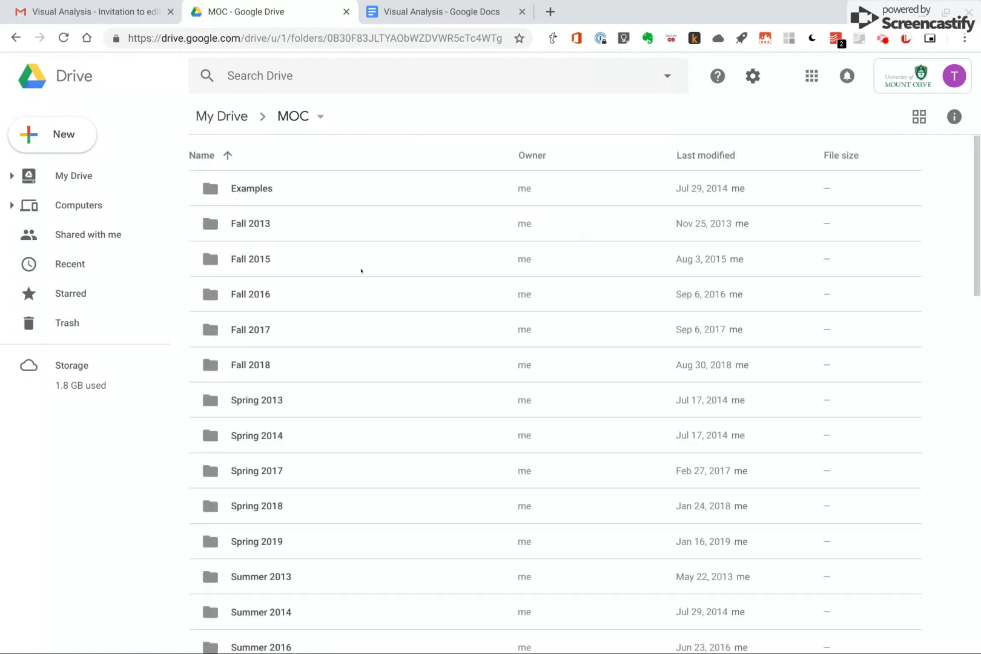
pyautogui.click(247, 366)
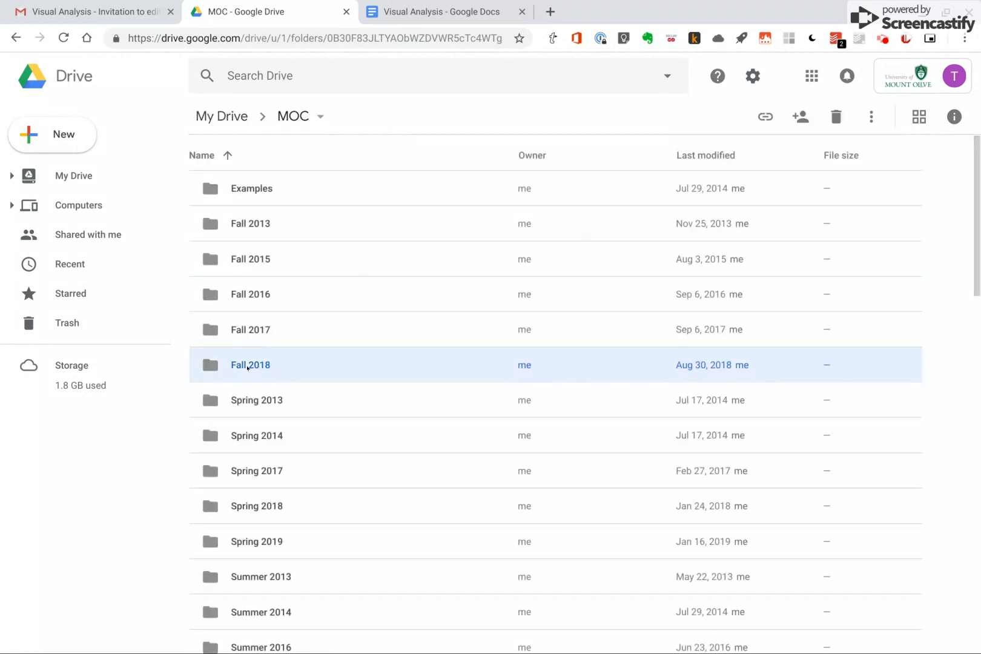
pyautogui.doubleClick(248, 367)
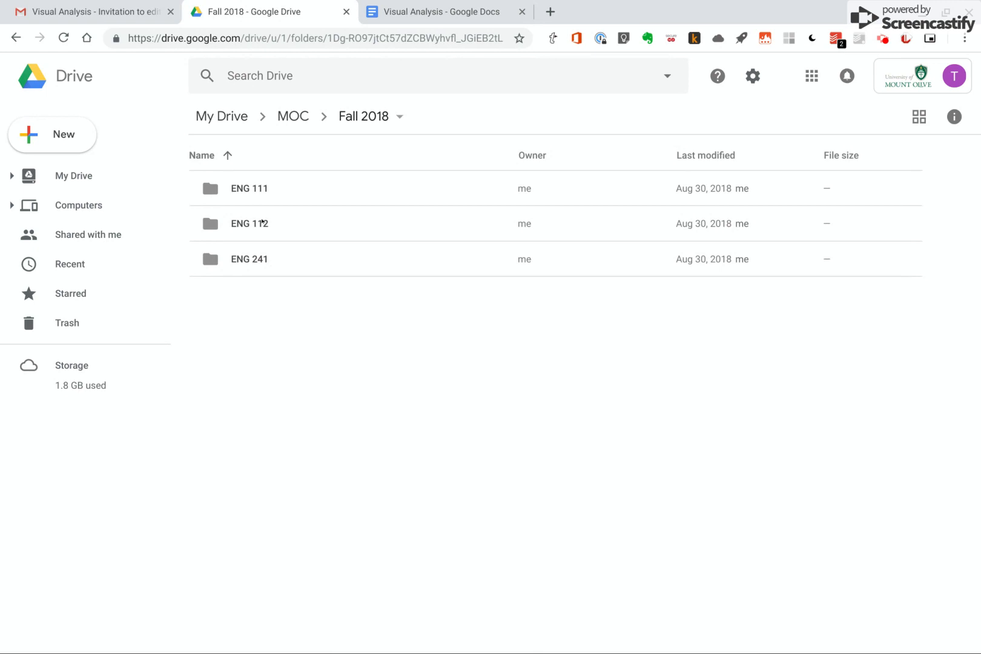
pyautogui.doubleClick(249, 190)
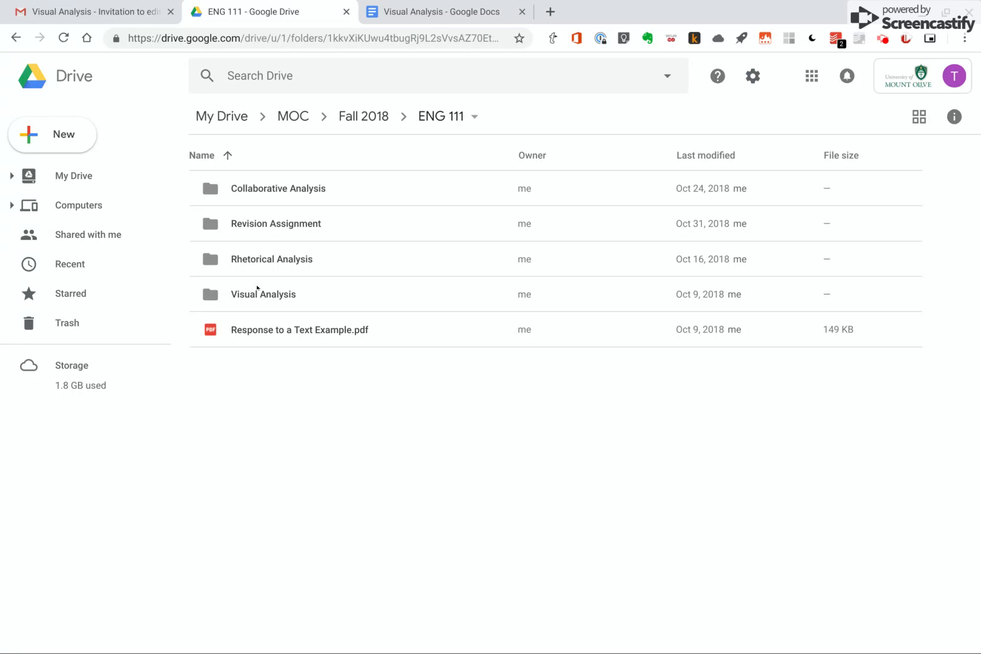
pyautogui.doubleClick(257, 292)
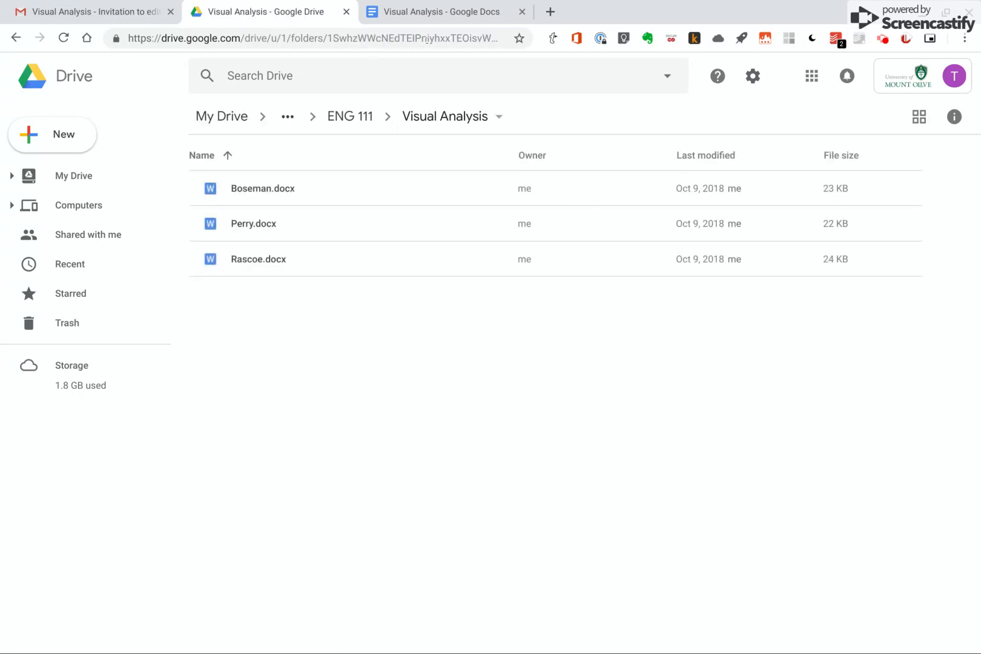
# Return to the document and delete everything from the body paragraph to the end
pyautogui.click(418, 9)
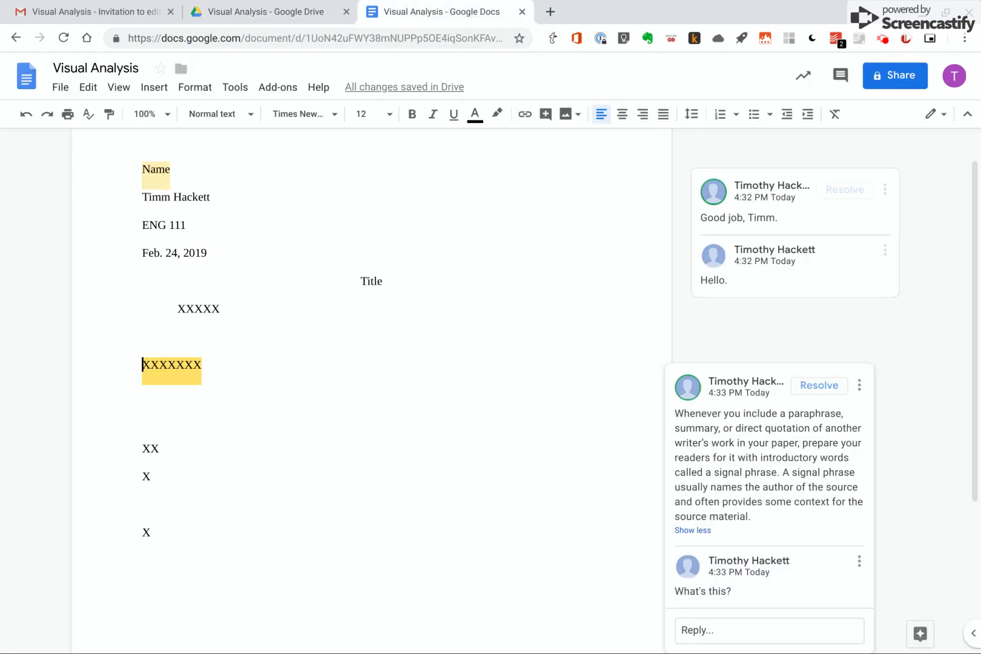
pyautogui.moveTo(163, 529); pyautogui.dragTo(164, 310)
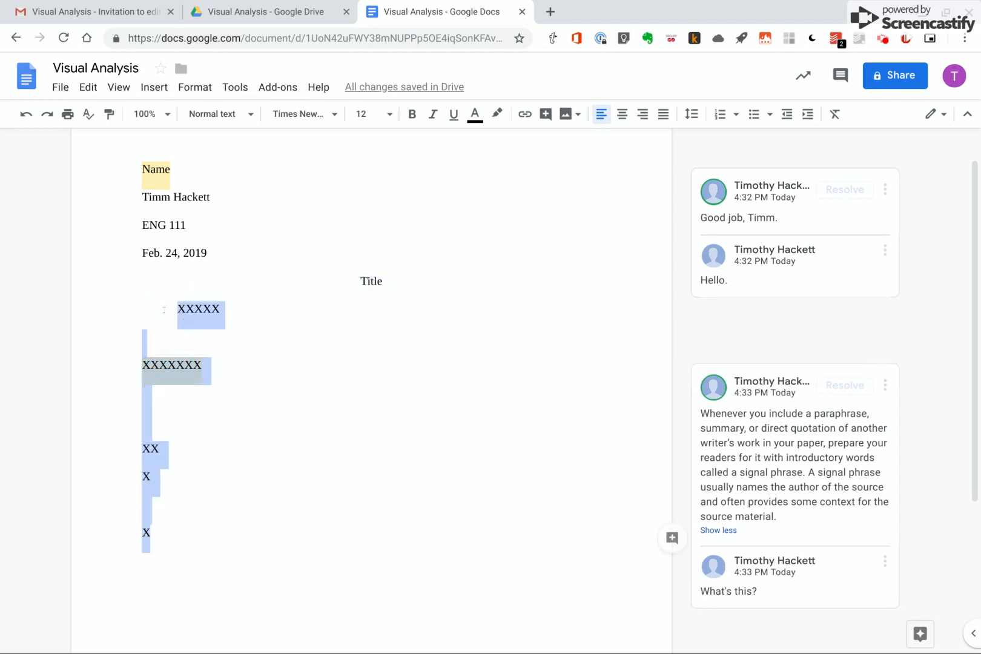
pyautogui.press('BackSpace')
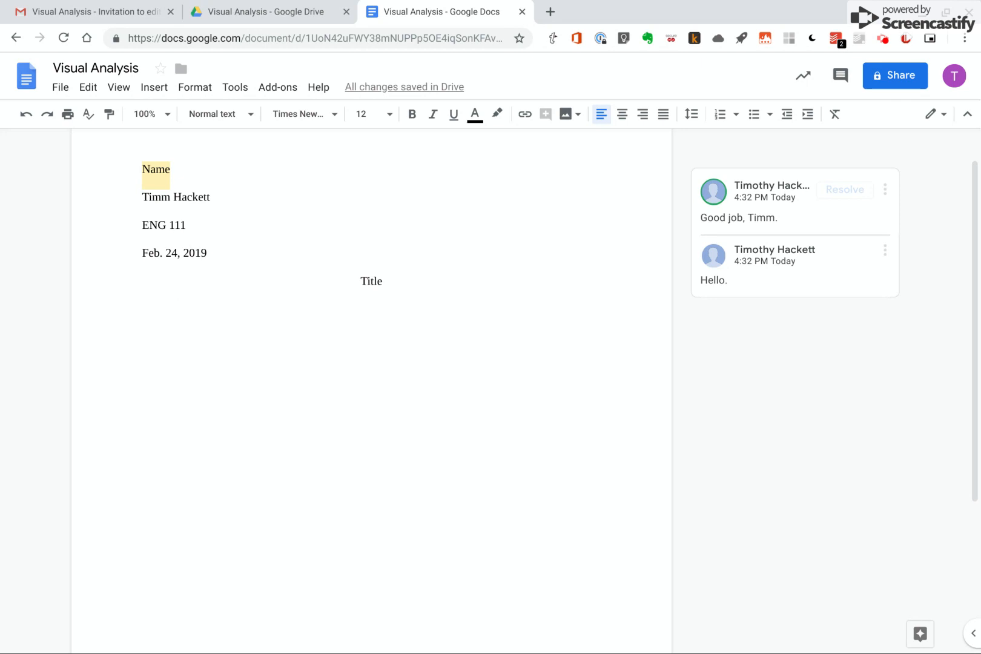
pyautogui.scroll(1, 371, 394)
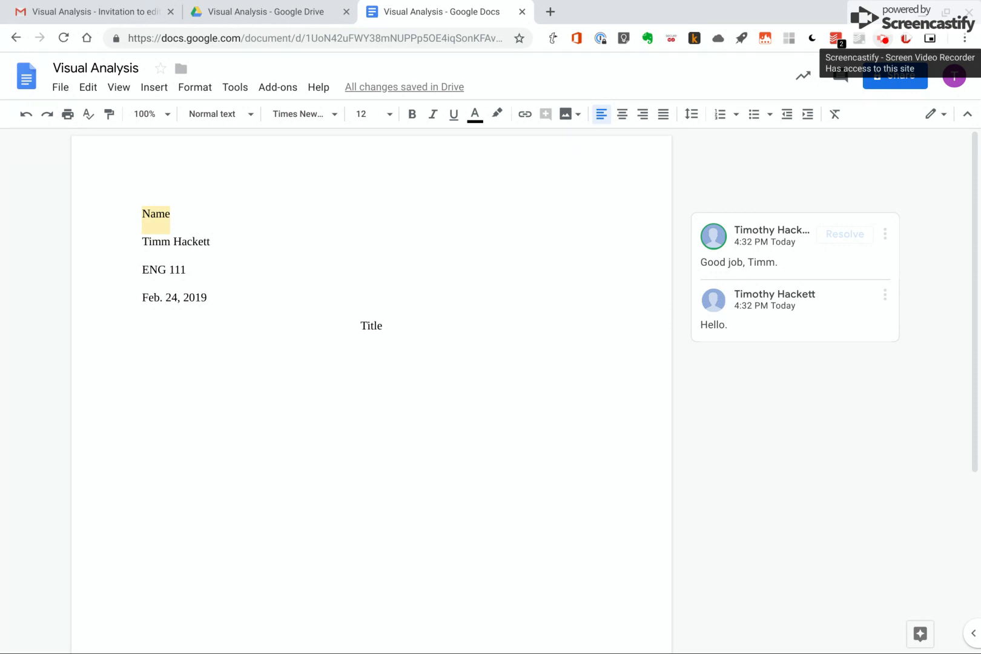
pyautogui.click(884, 39)
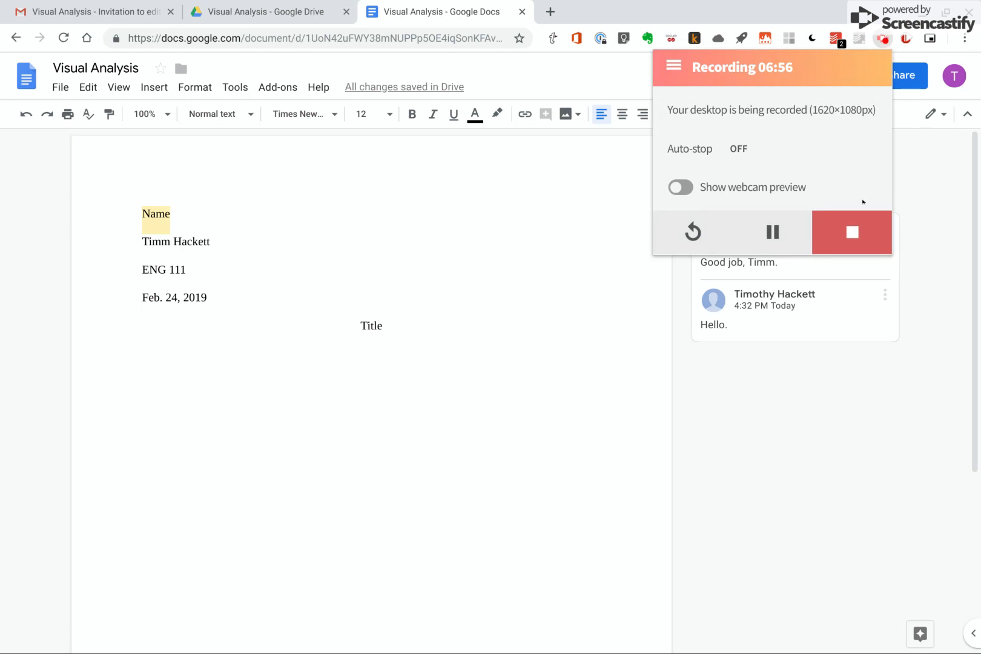